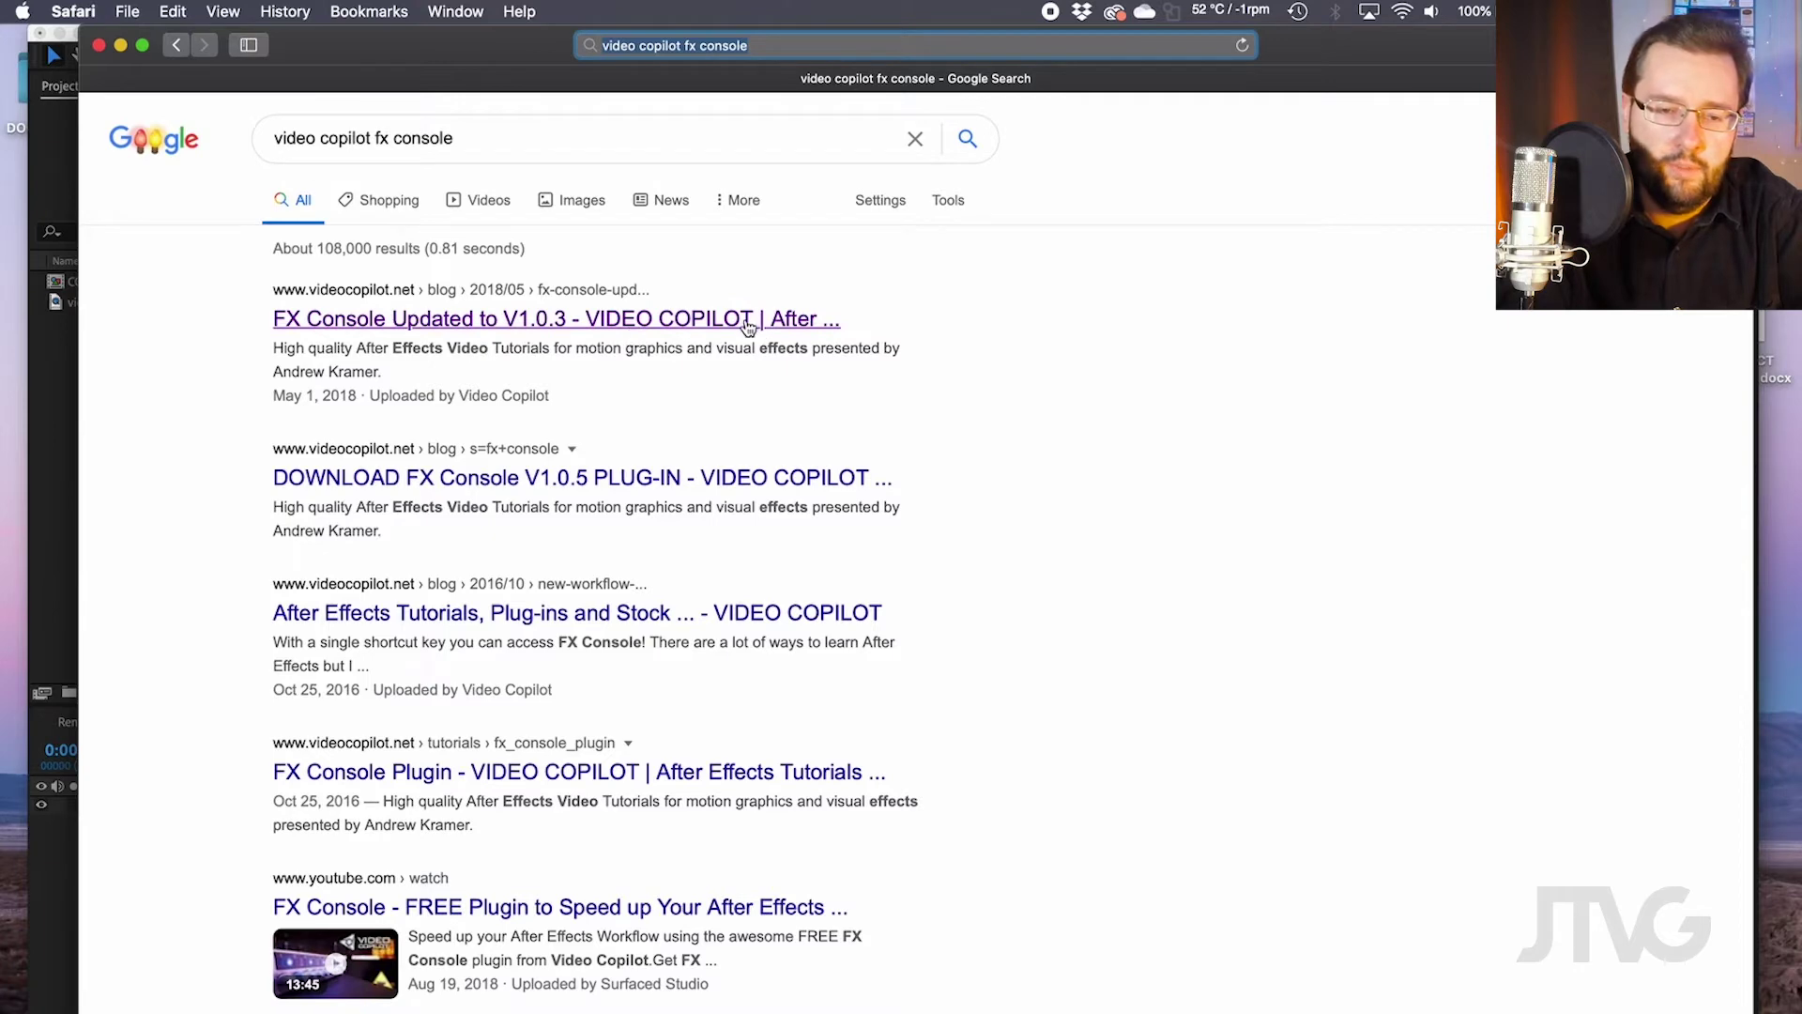
Open the FX Console Updated blog post from the Video Copilot site.
click(748, 327)
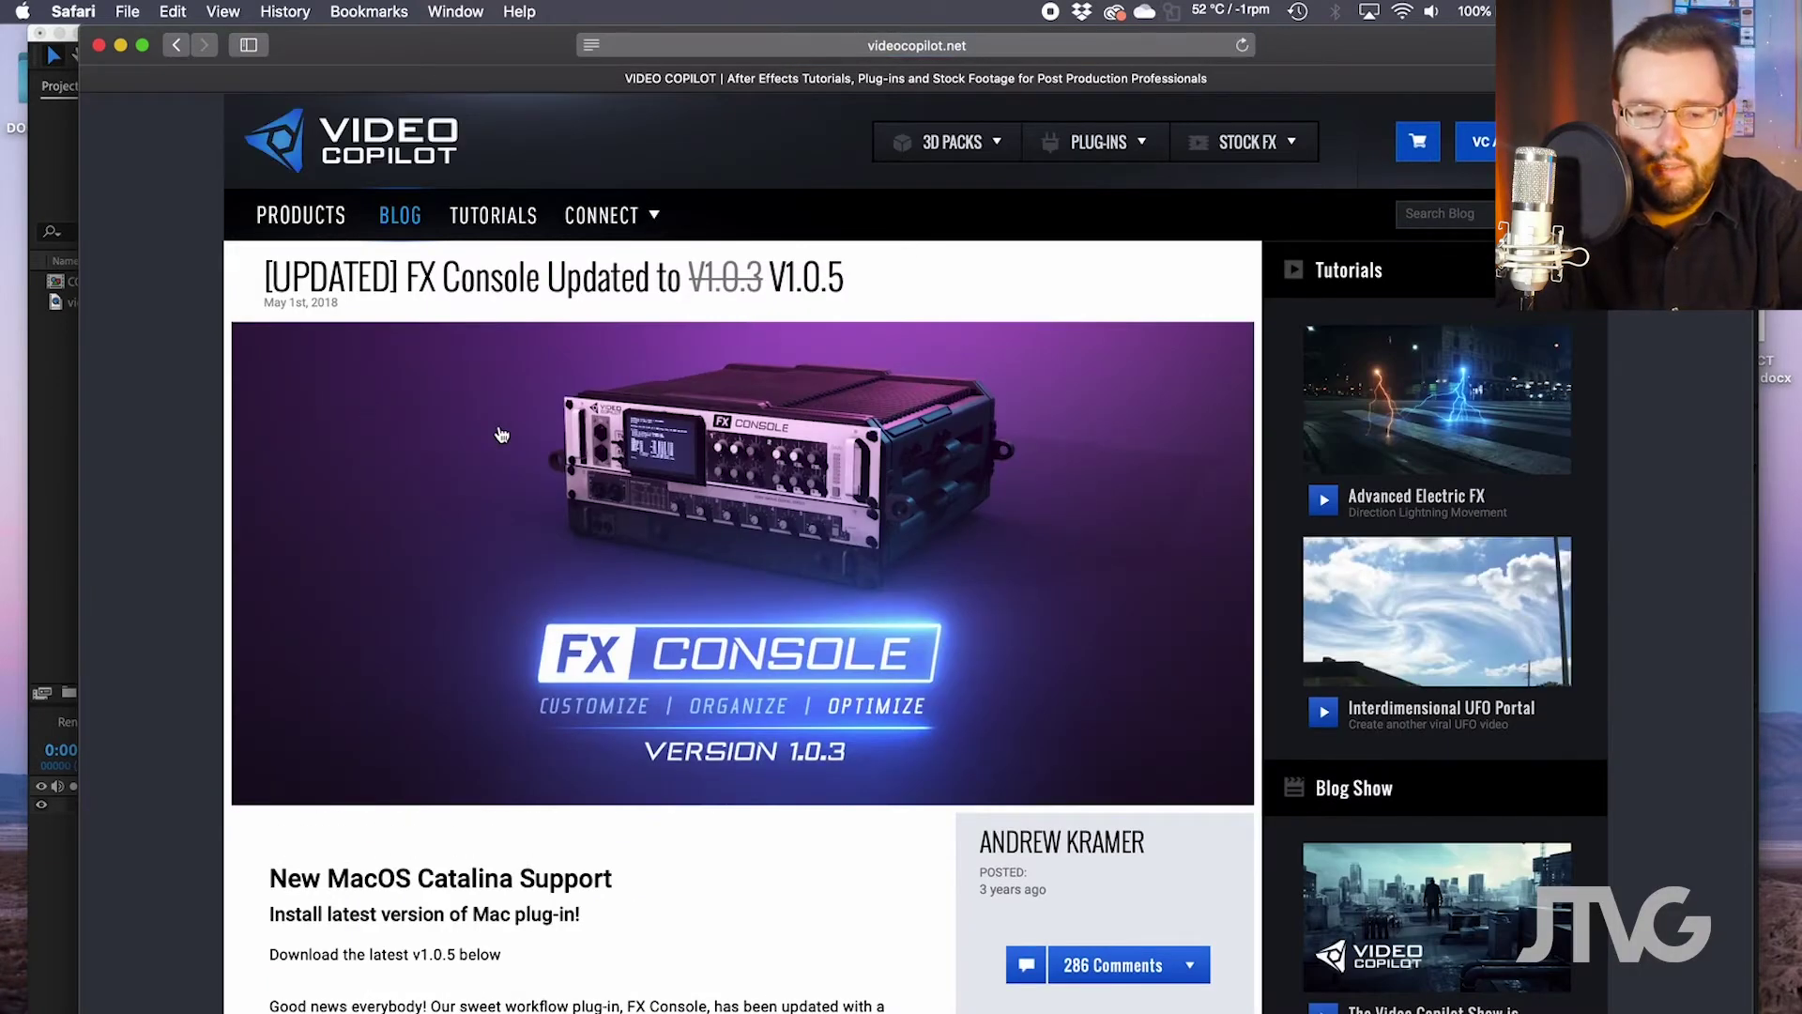
scroll(501, 435, down, 5)
scroll(500, 434, down, 3)
scroll(500, 435, down, 1)
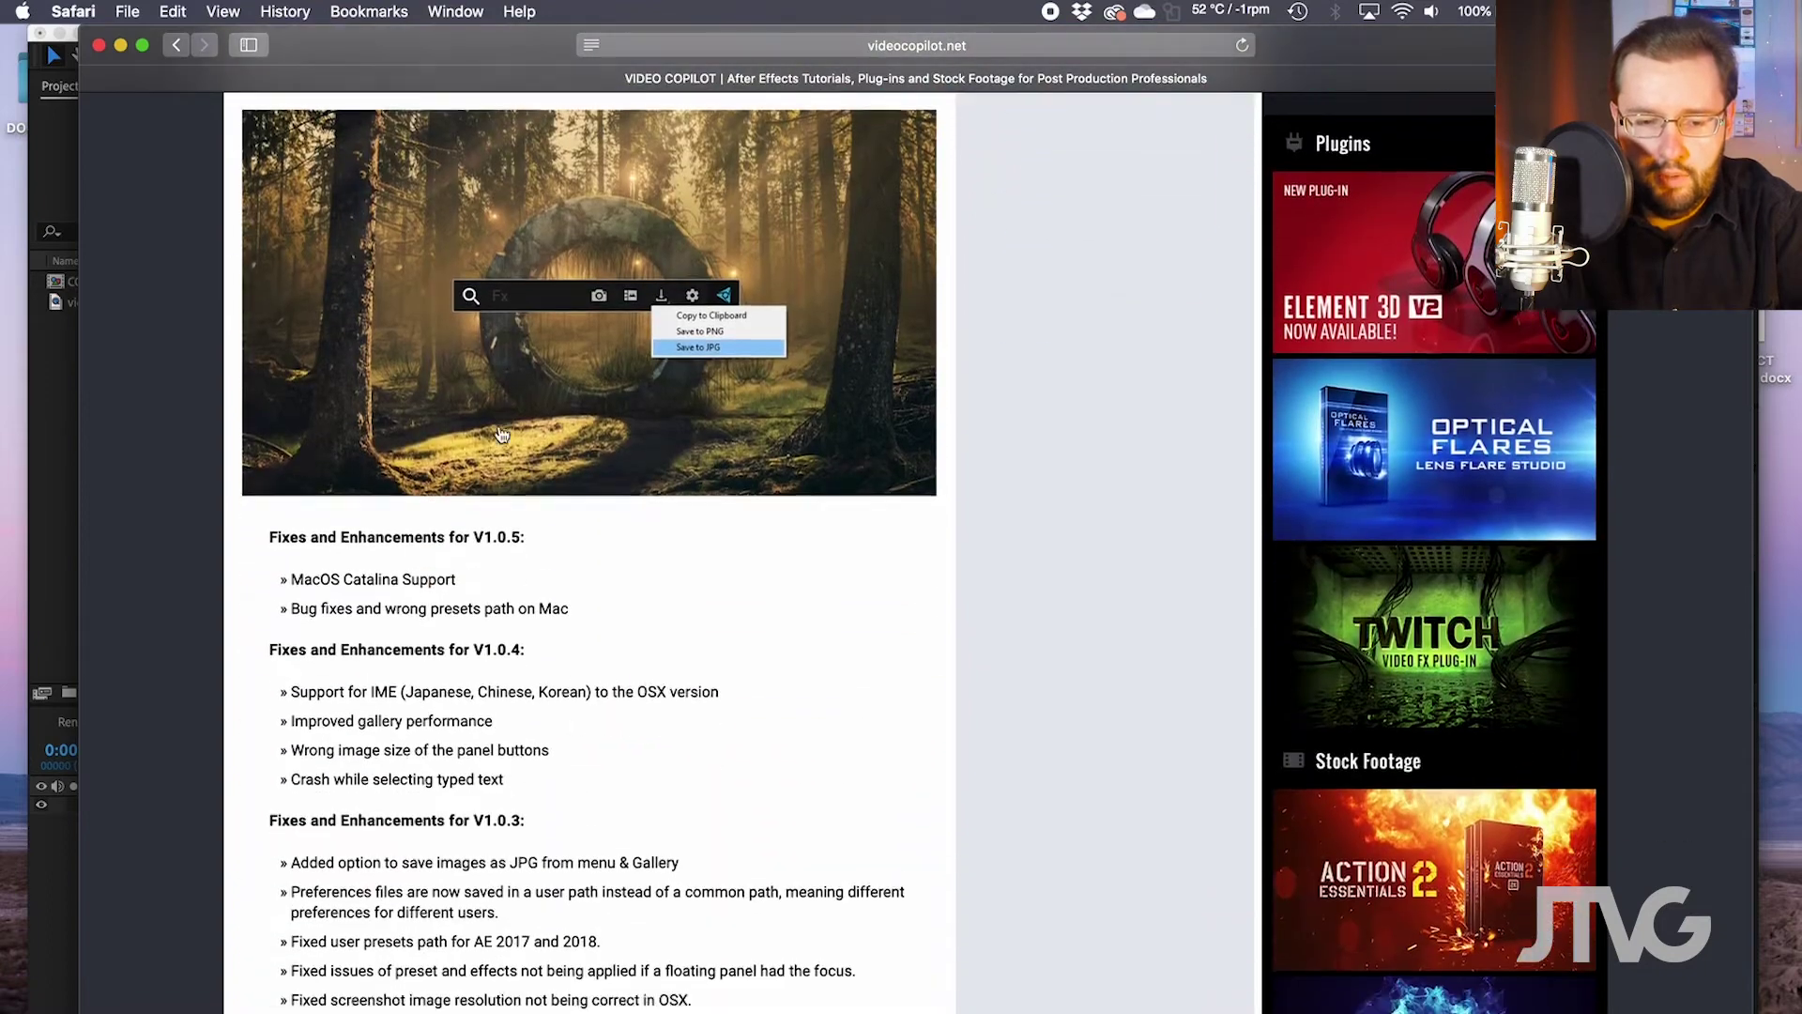
scroll(499, 436, down, 4)
scroll(499, 435, down, 3)
scroll(500, 435, down, 3)
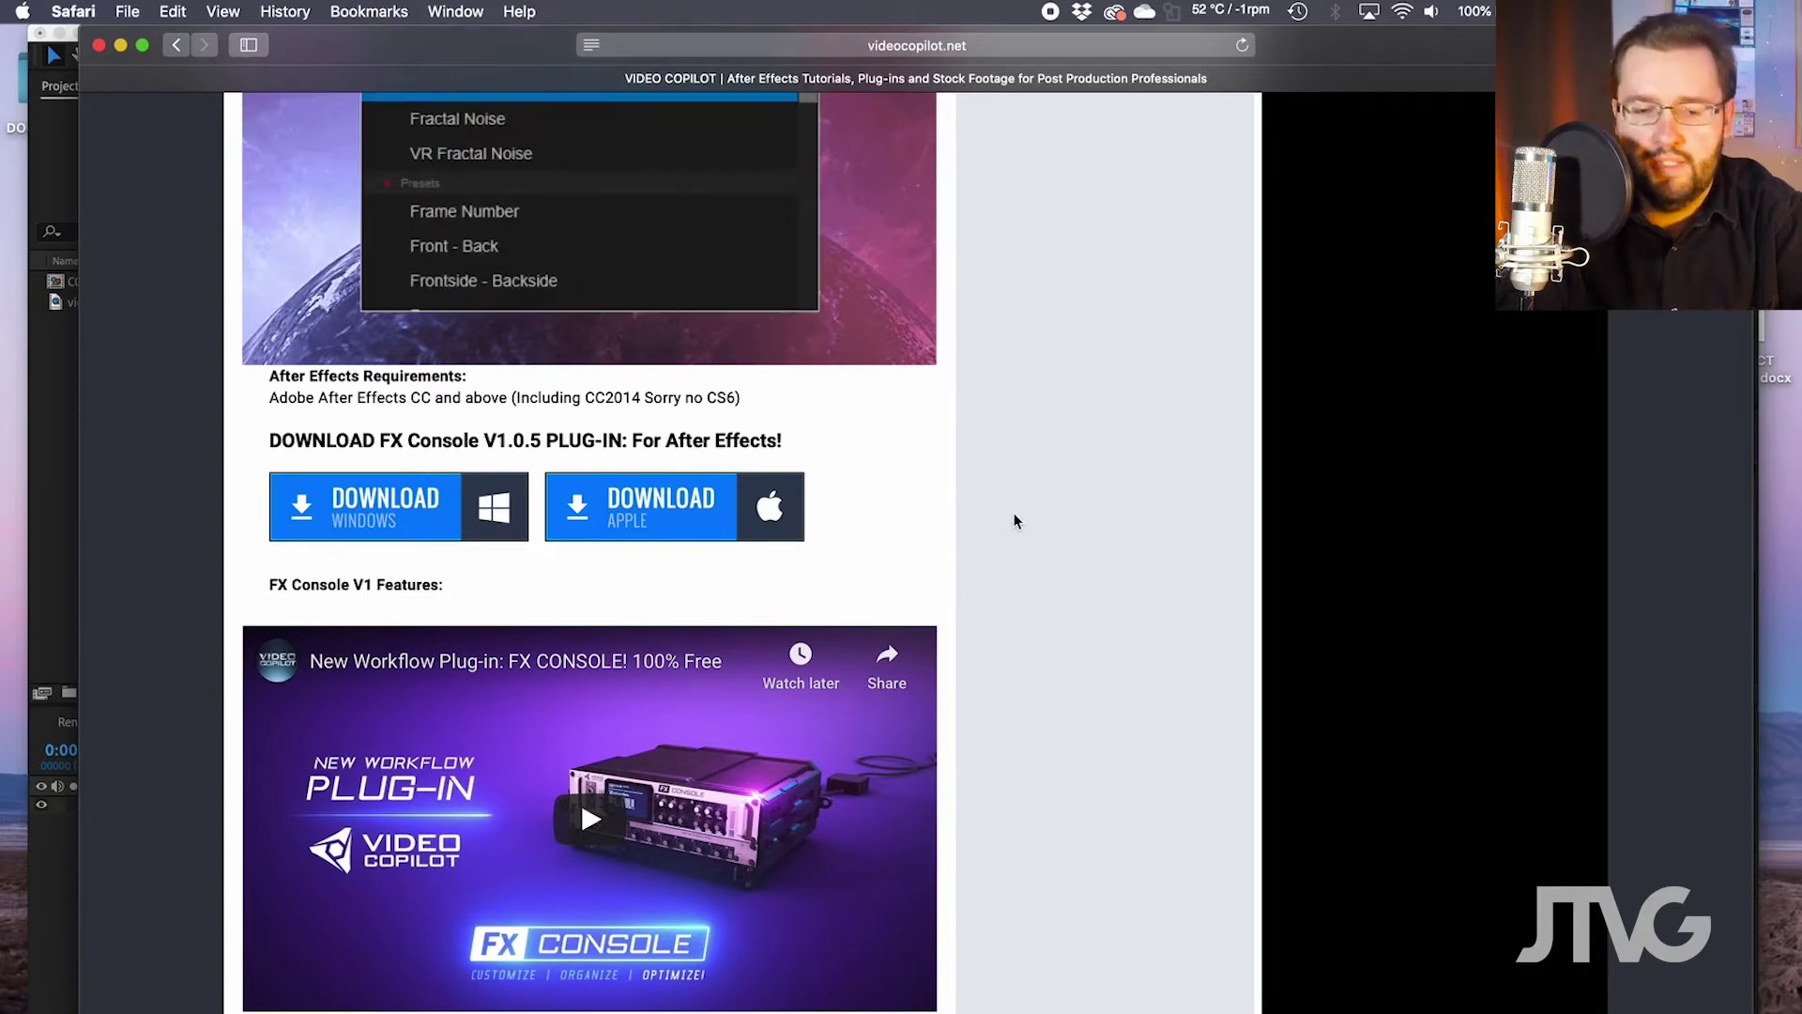
scroll(1014, 521, up, 3)
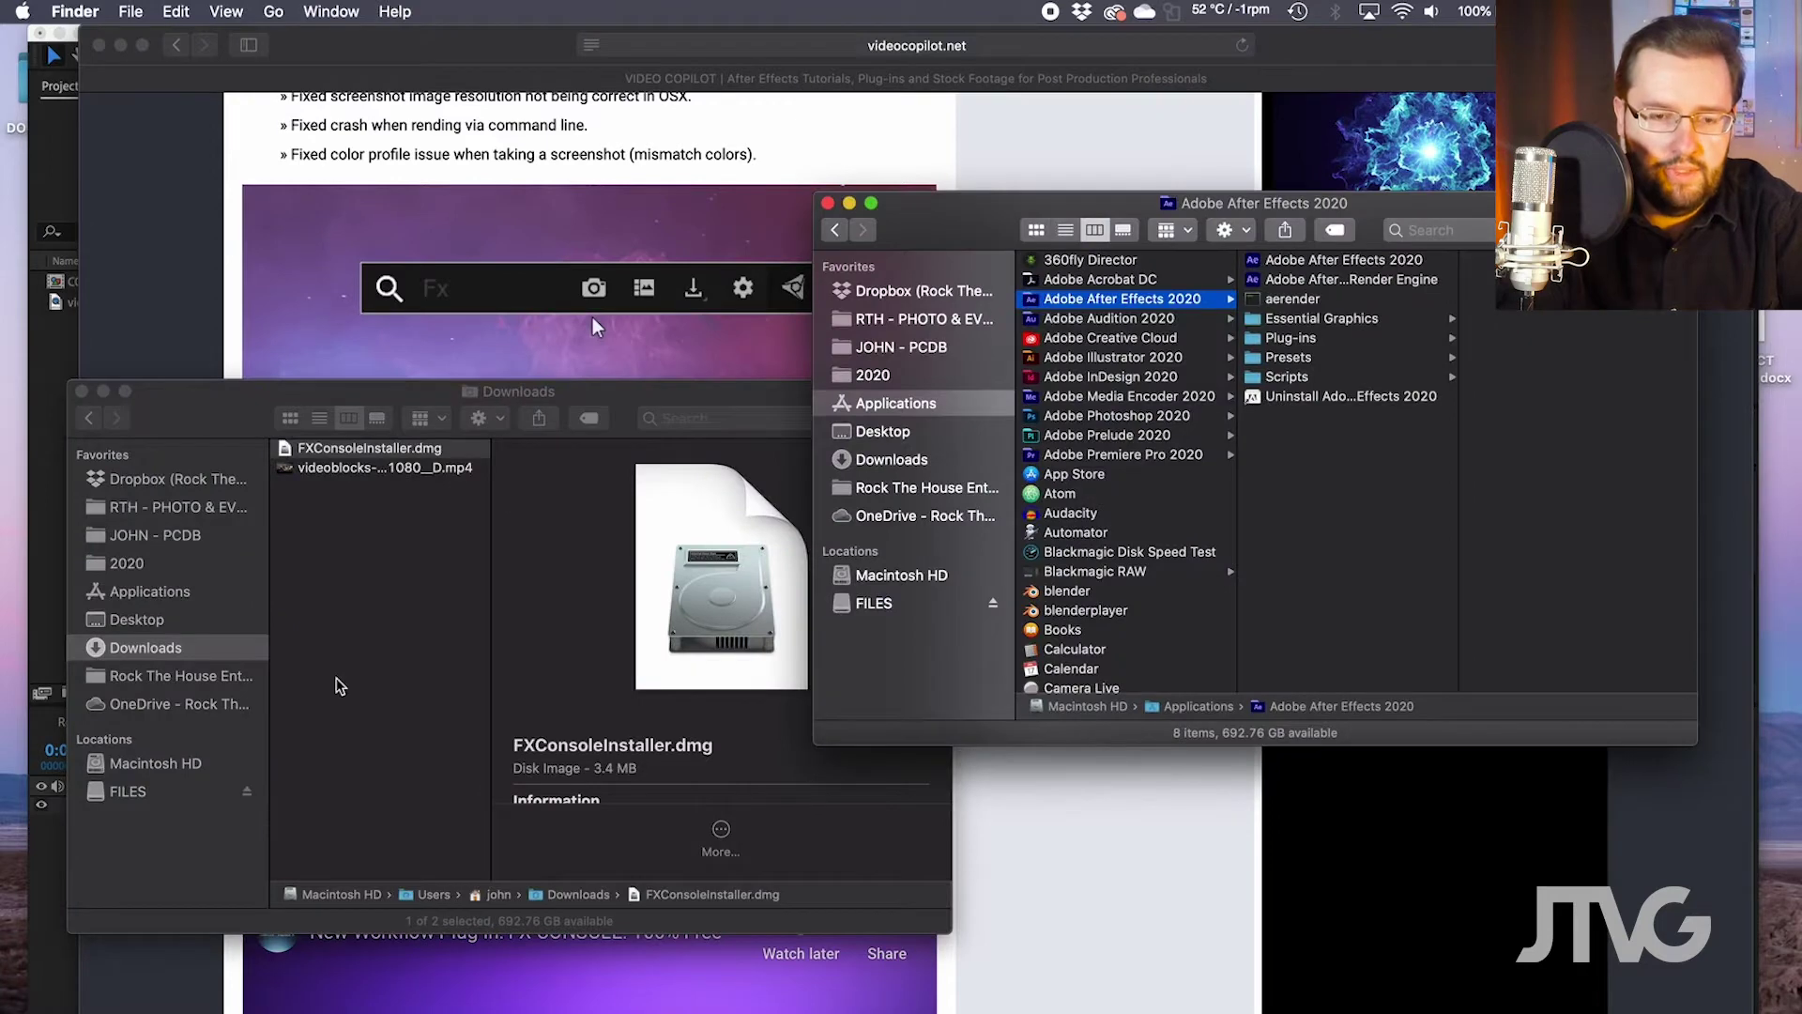
text(frac)
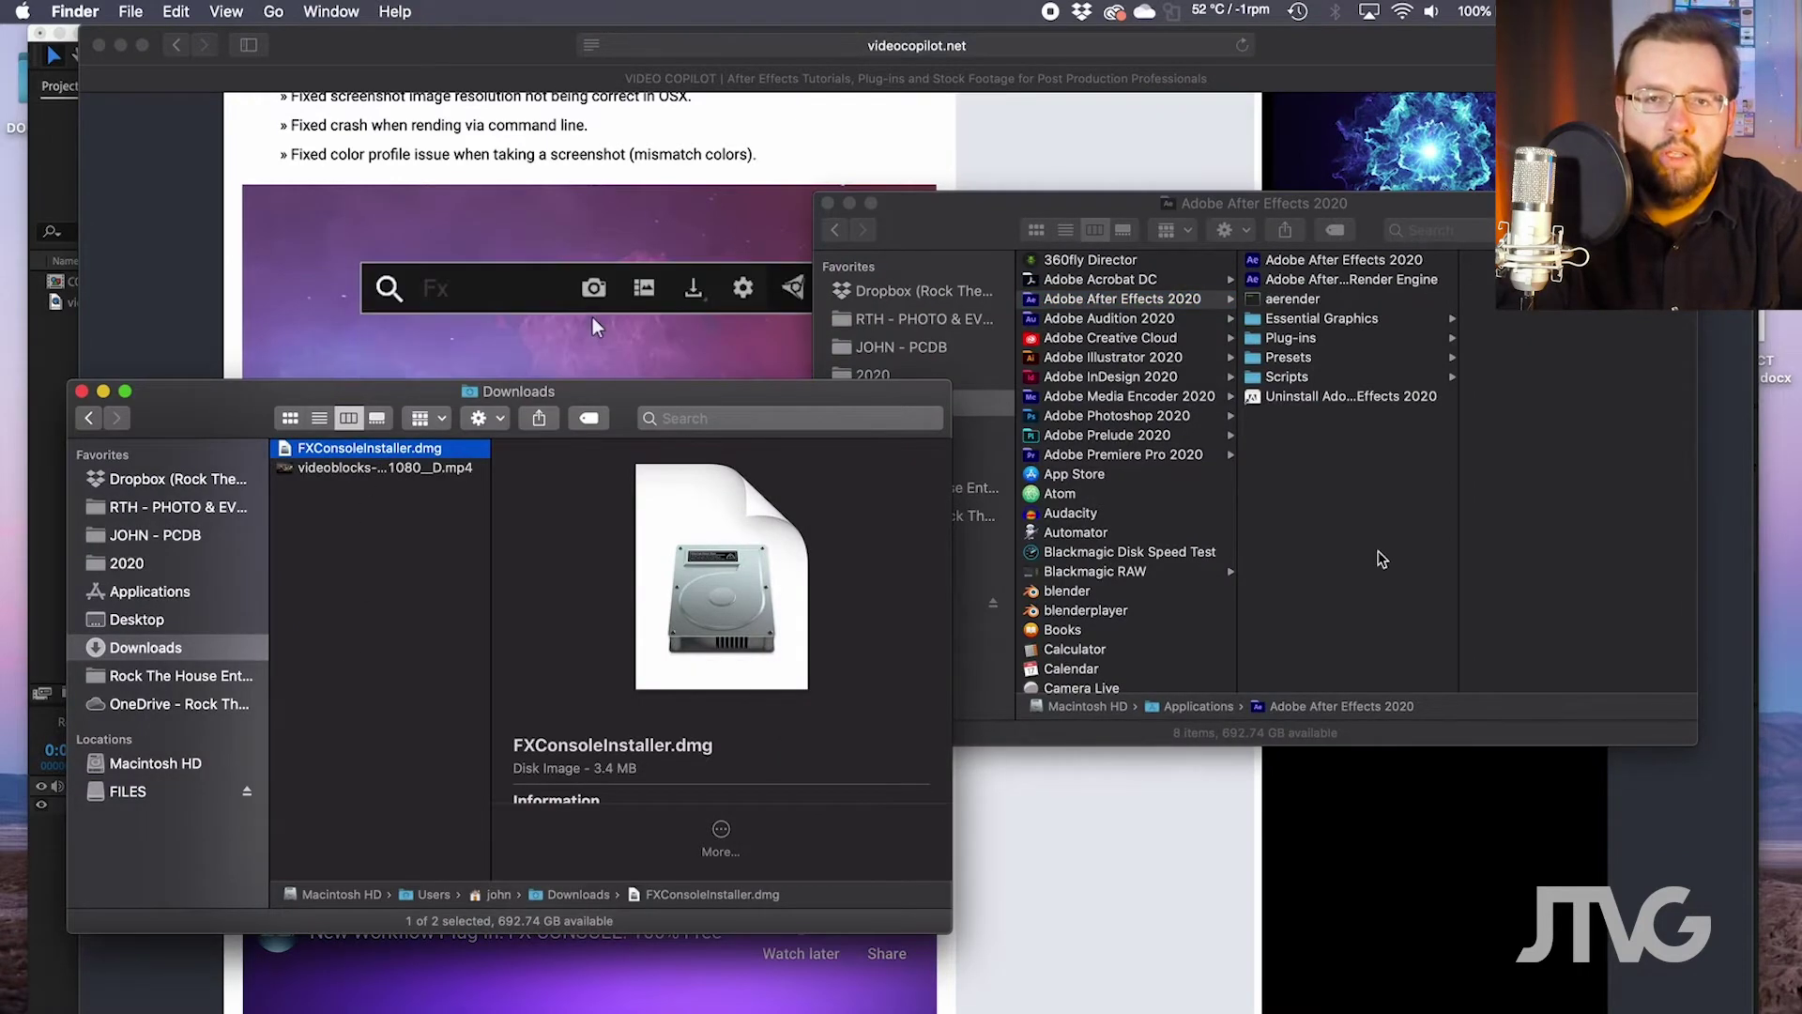
text(frac)
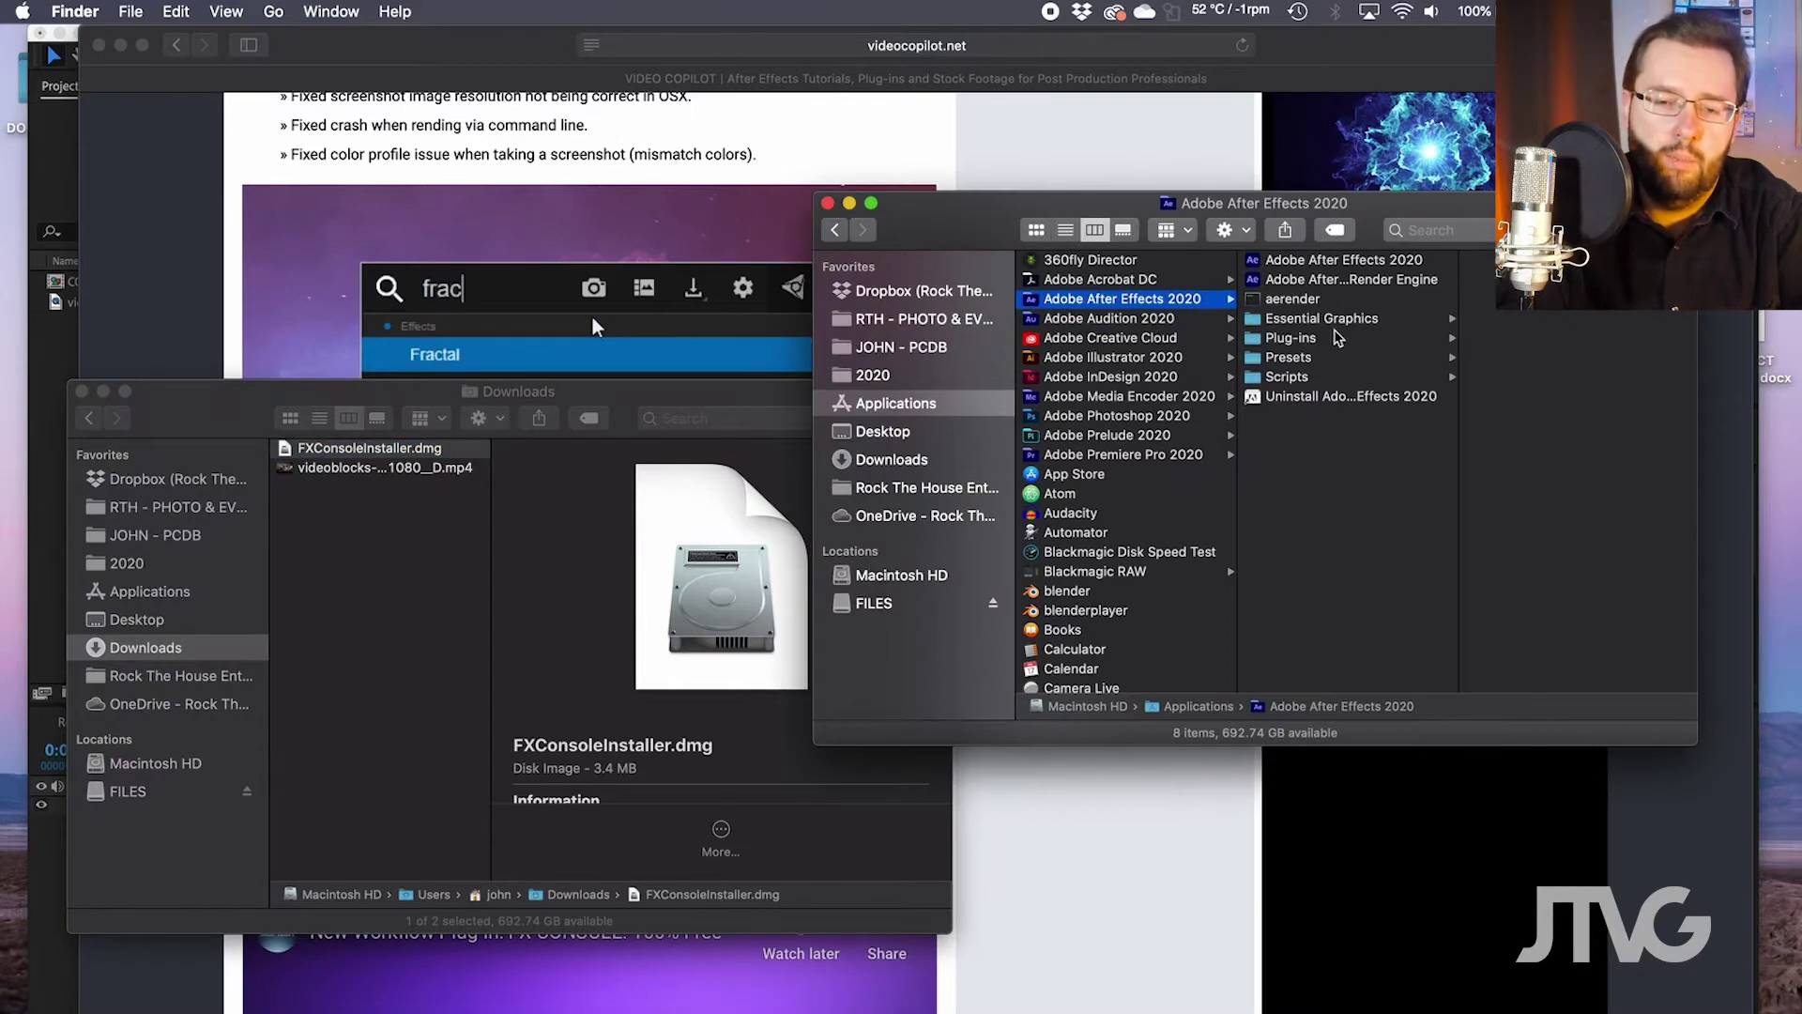
Browse to After Effects 2020's Plug-ins/VideoCopilot folder and reveal FXConsole.plugin.
click(1296, 338)
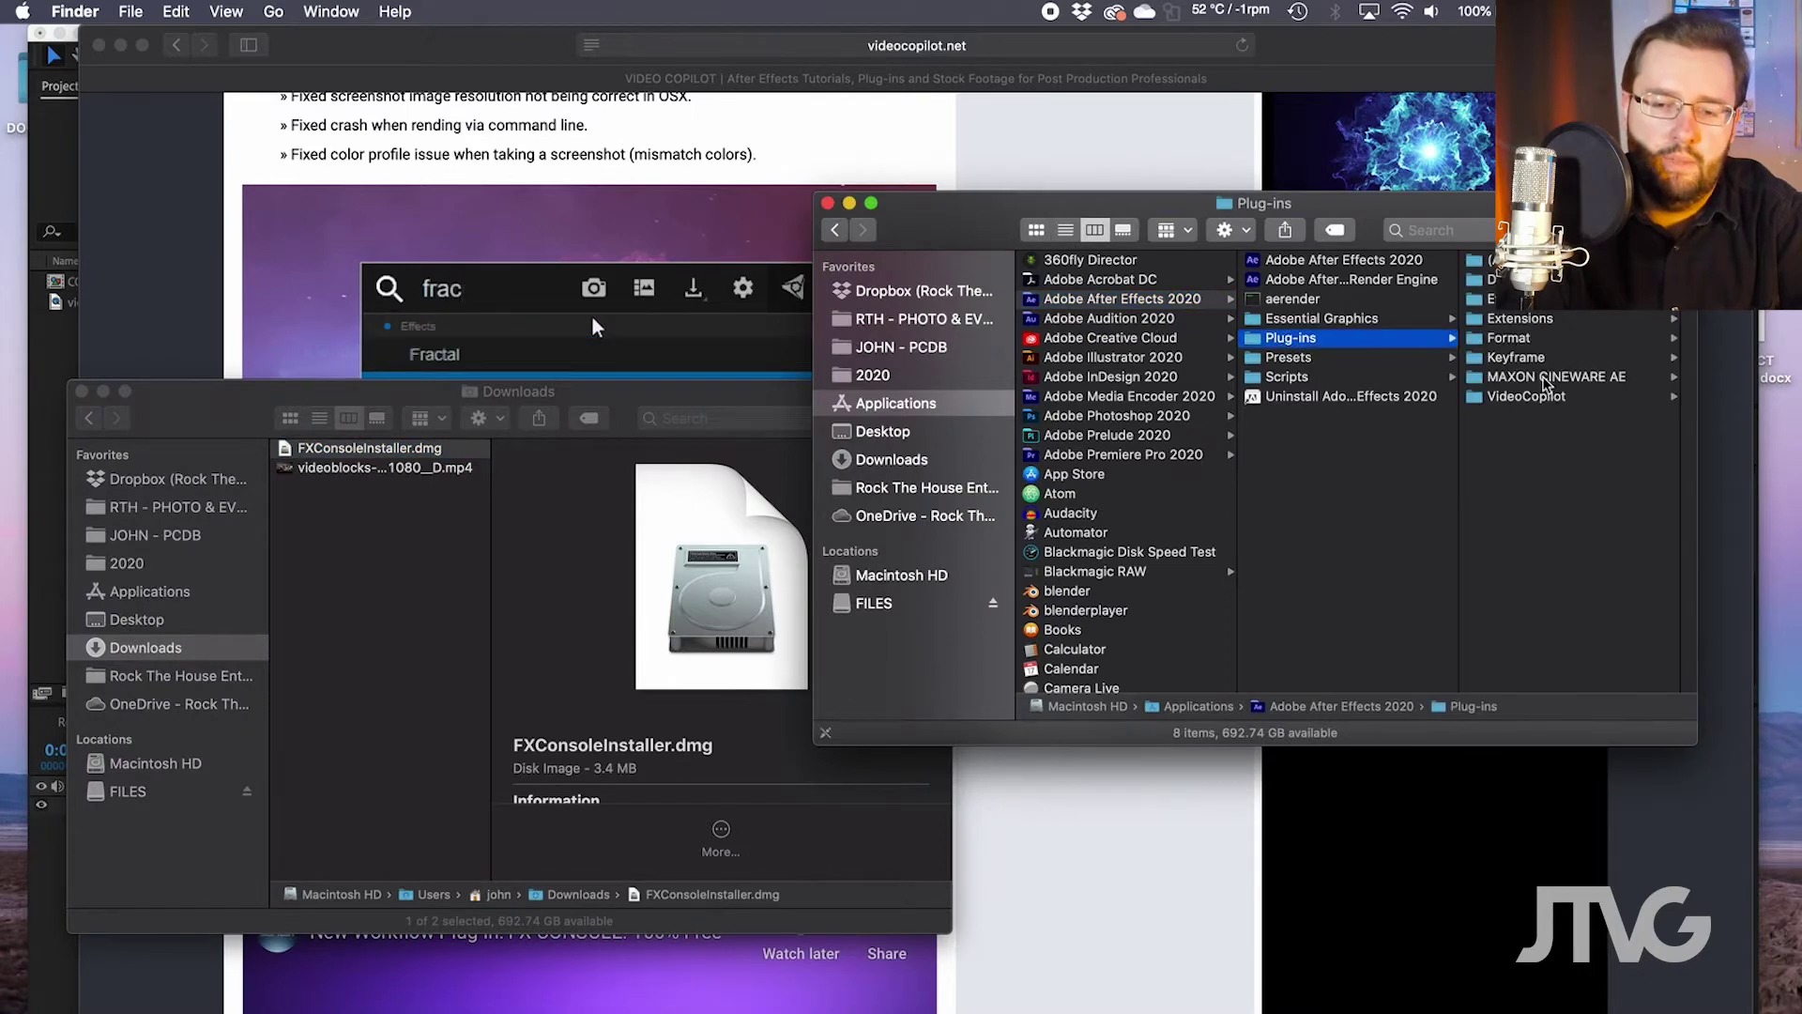
click(1535, 398)
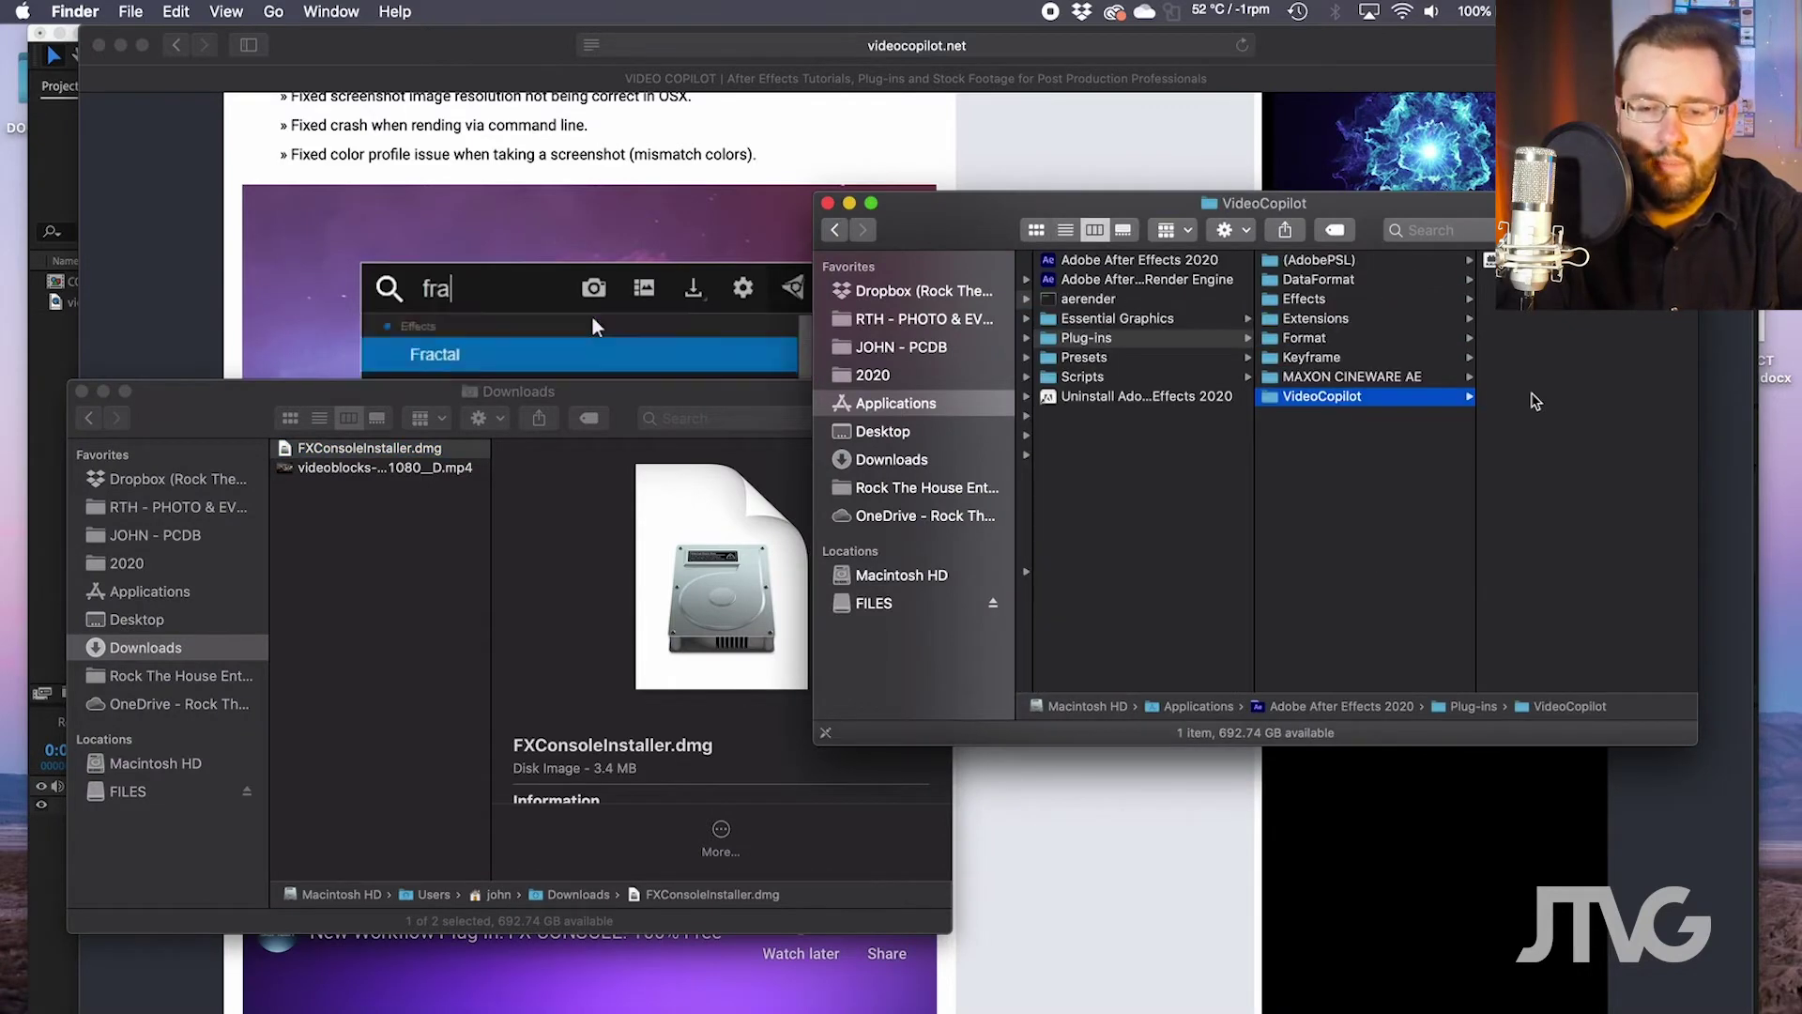
key(Right)
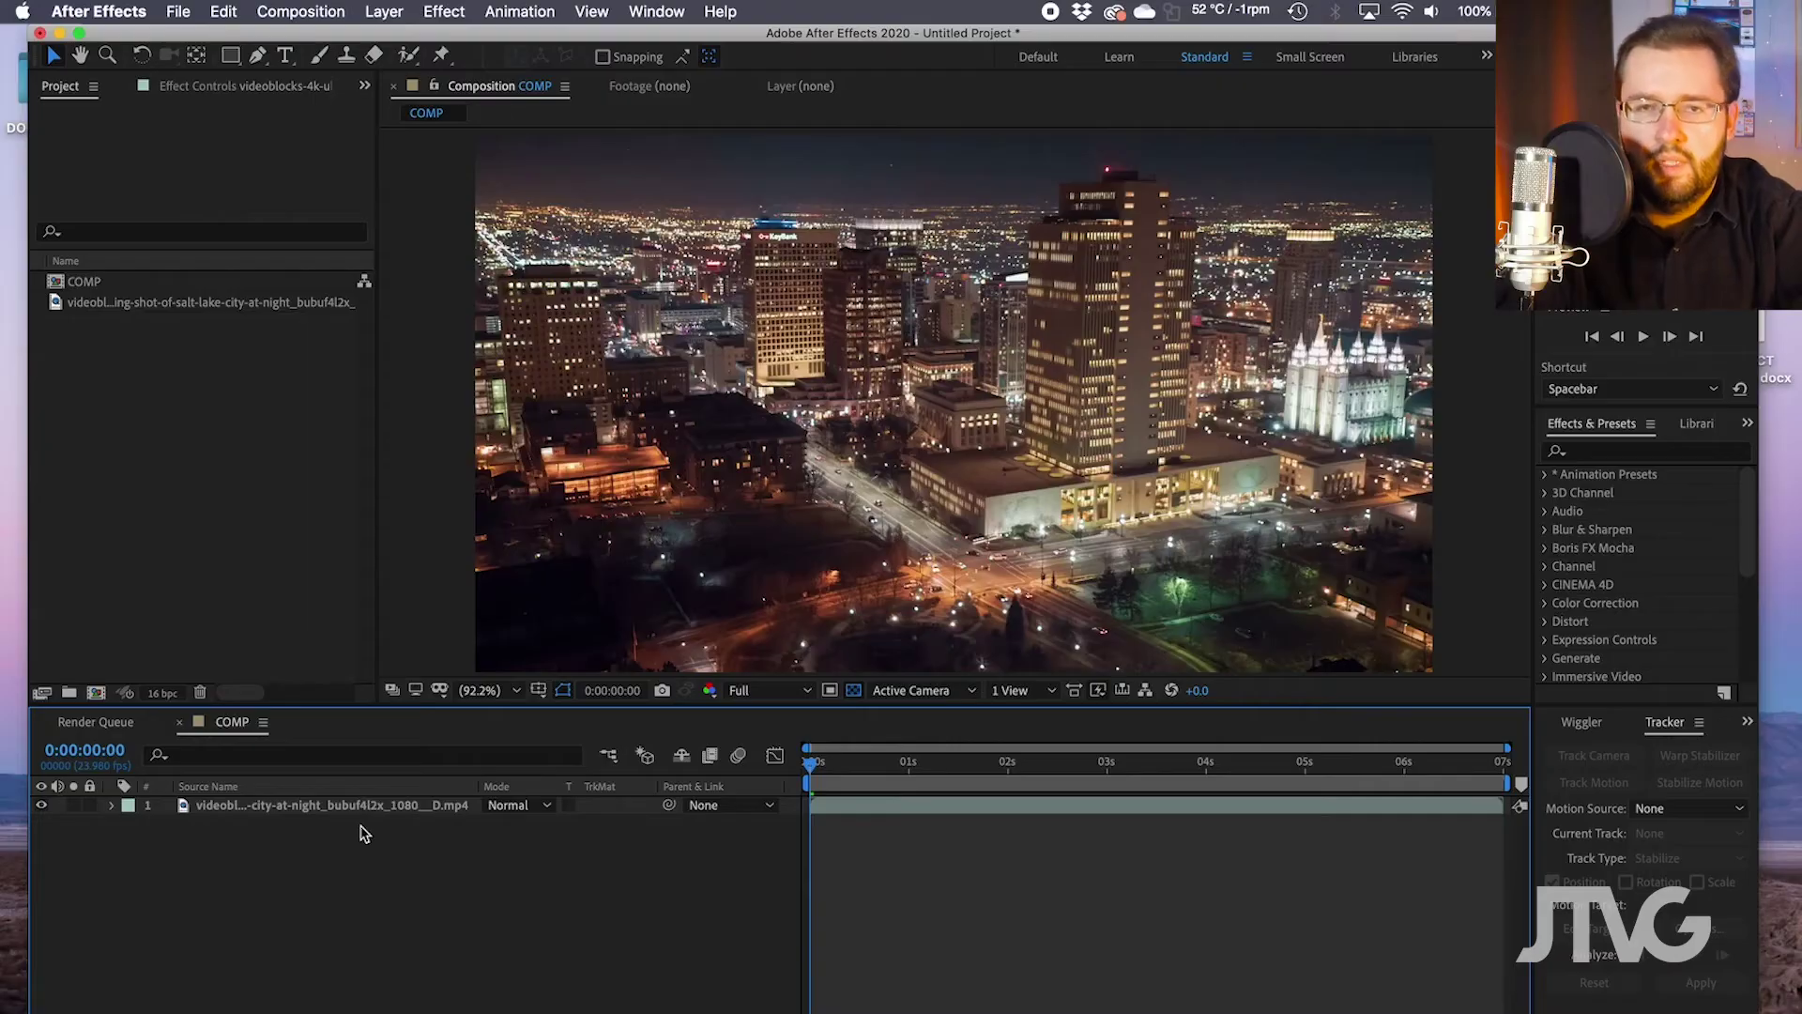
Select the city night clip layer and summon FX Console with Ctrl+Space.
click(321, 807)
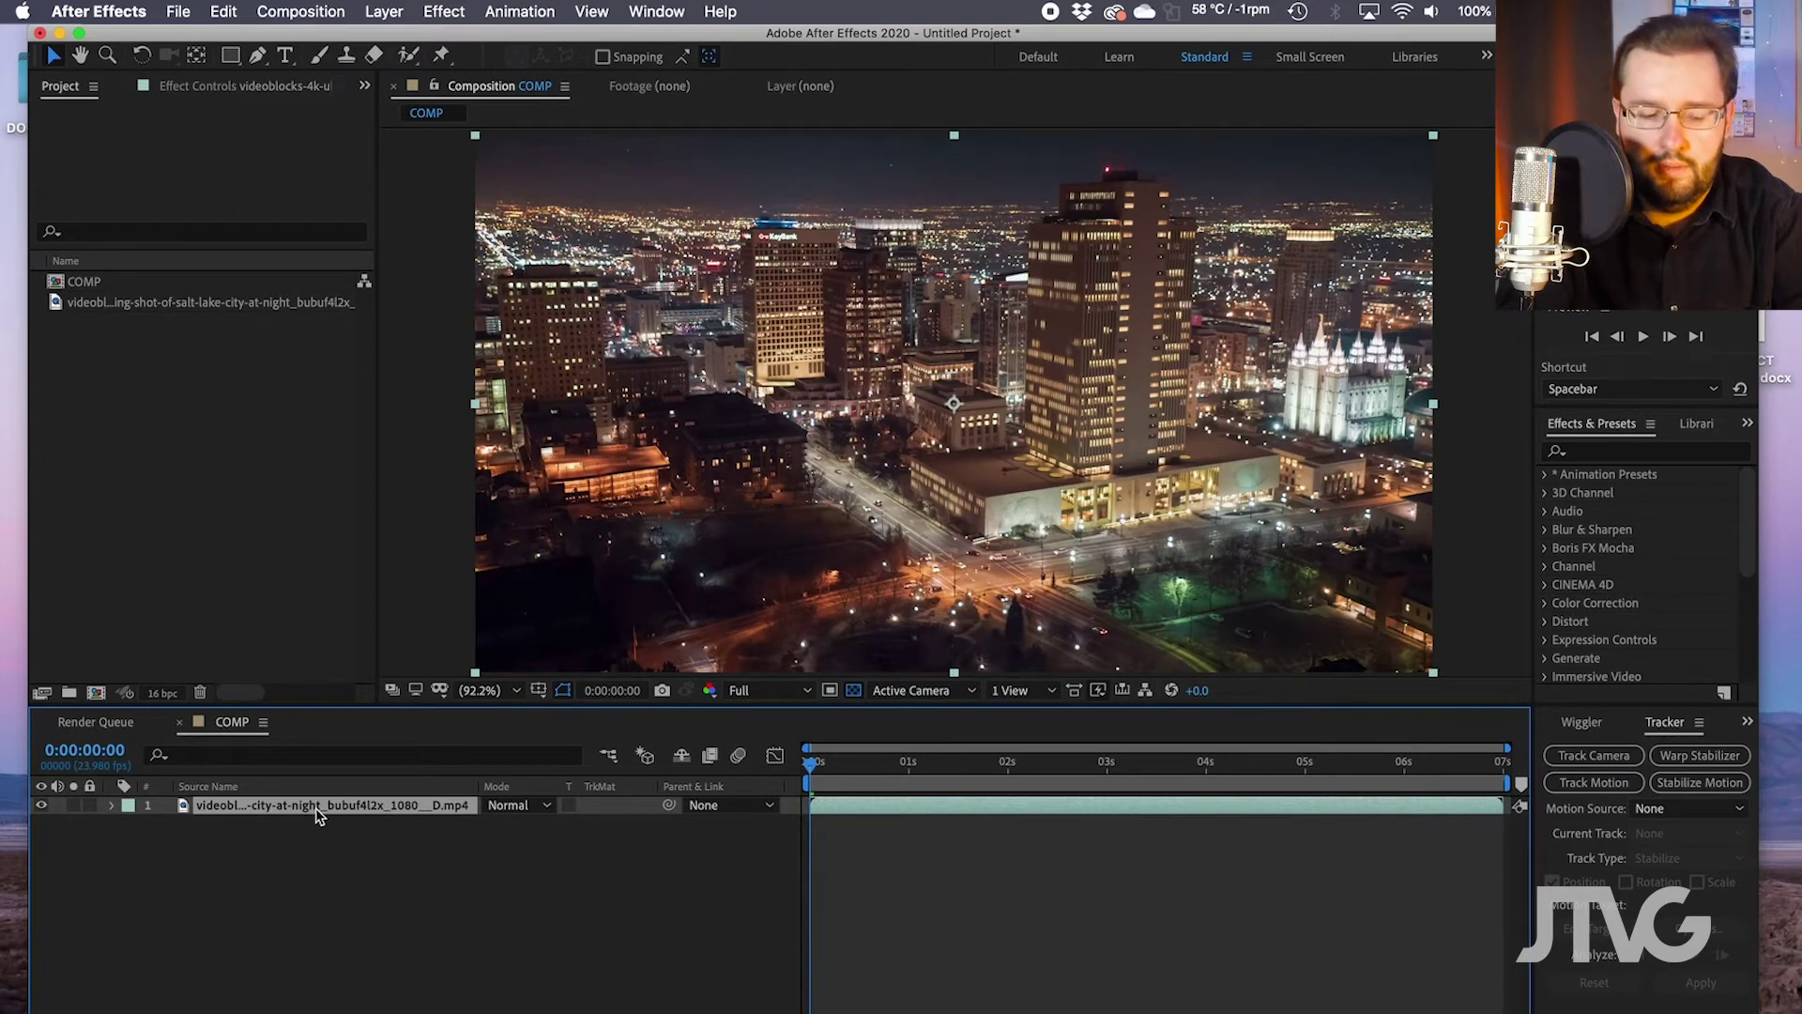
key(ctrl+space)
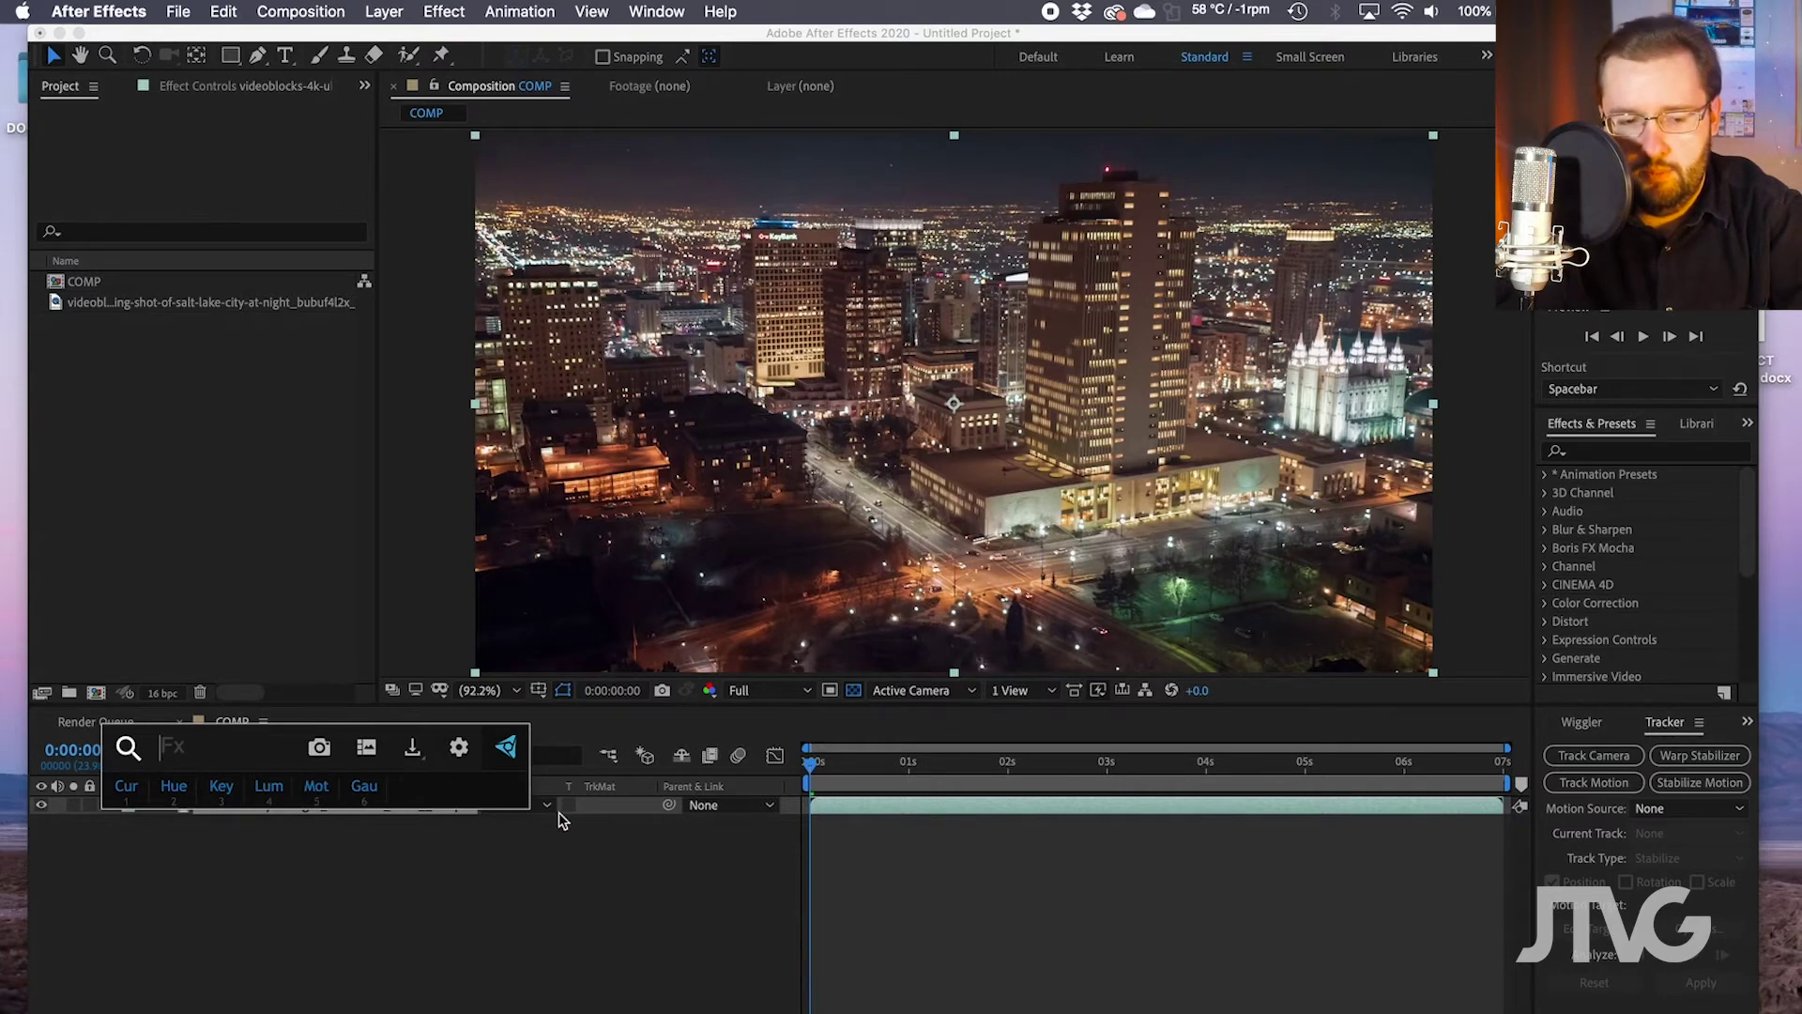
In FX Console settings, keep the existing summon shortcut and inspect the Curves and Hue/Saturation entries.
click(459, 749)
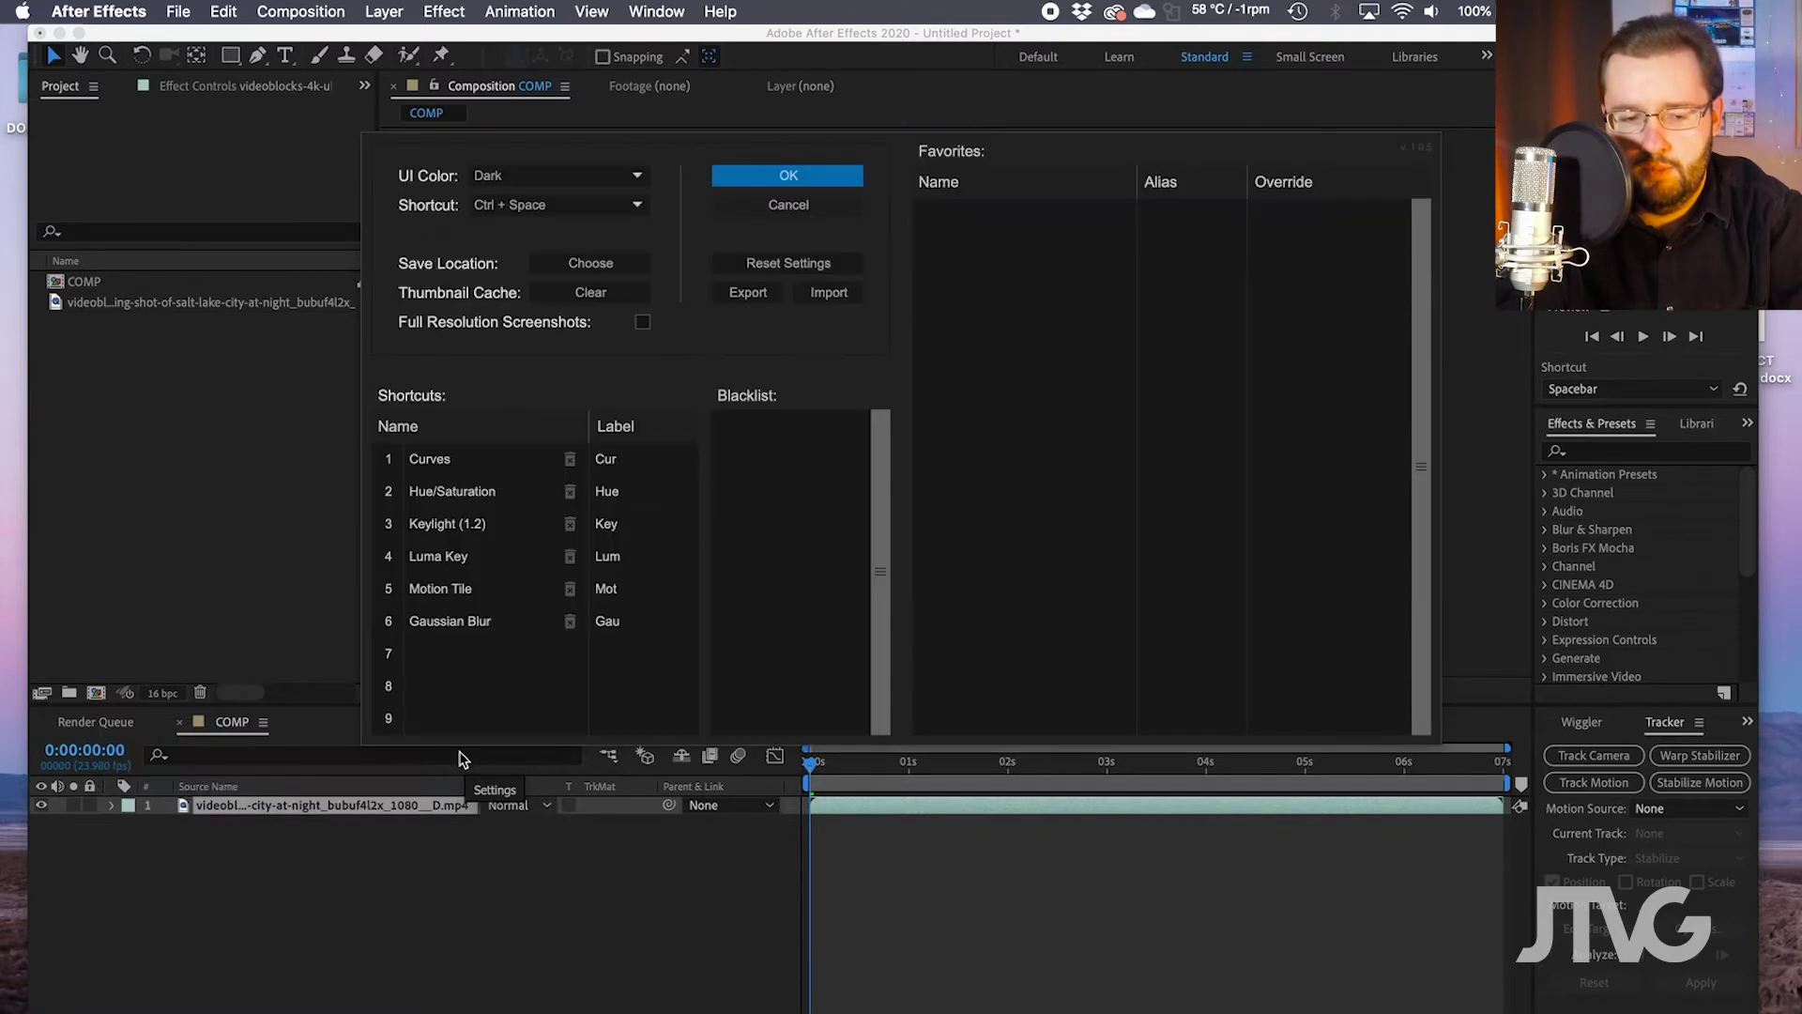
click(608, 209)
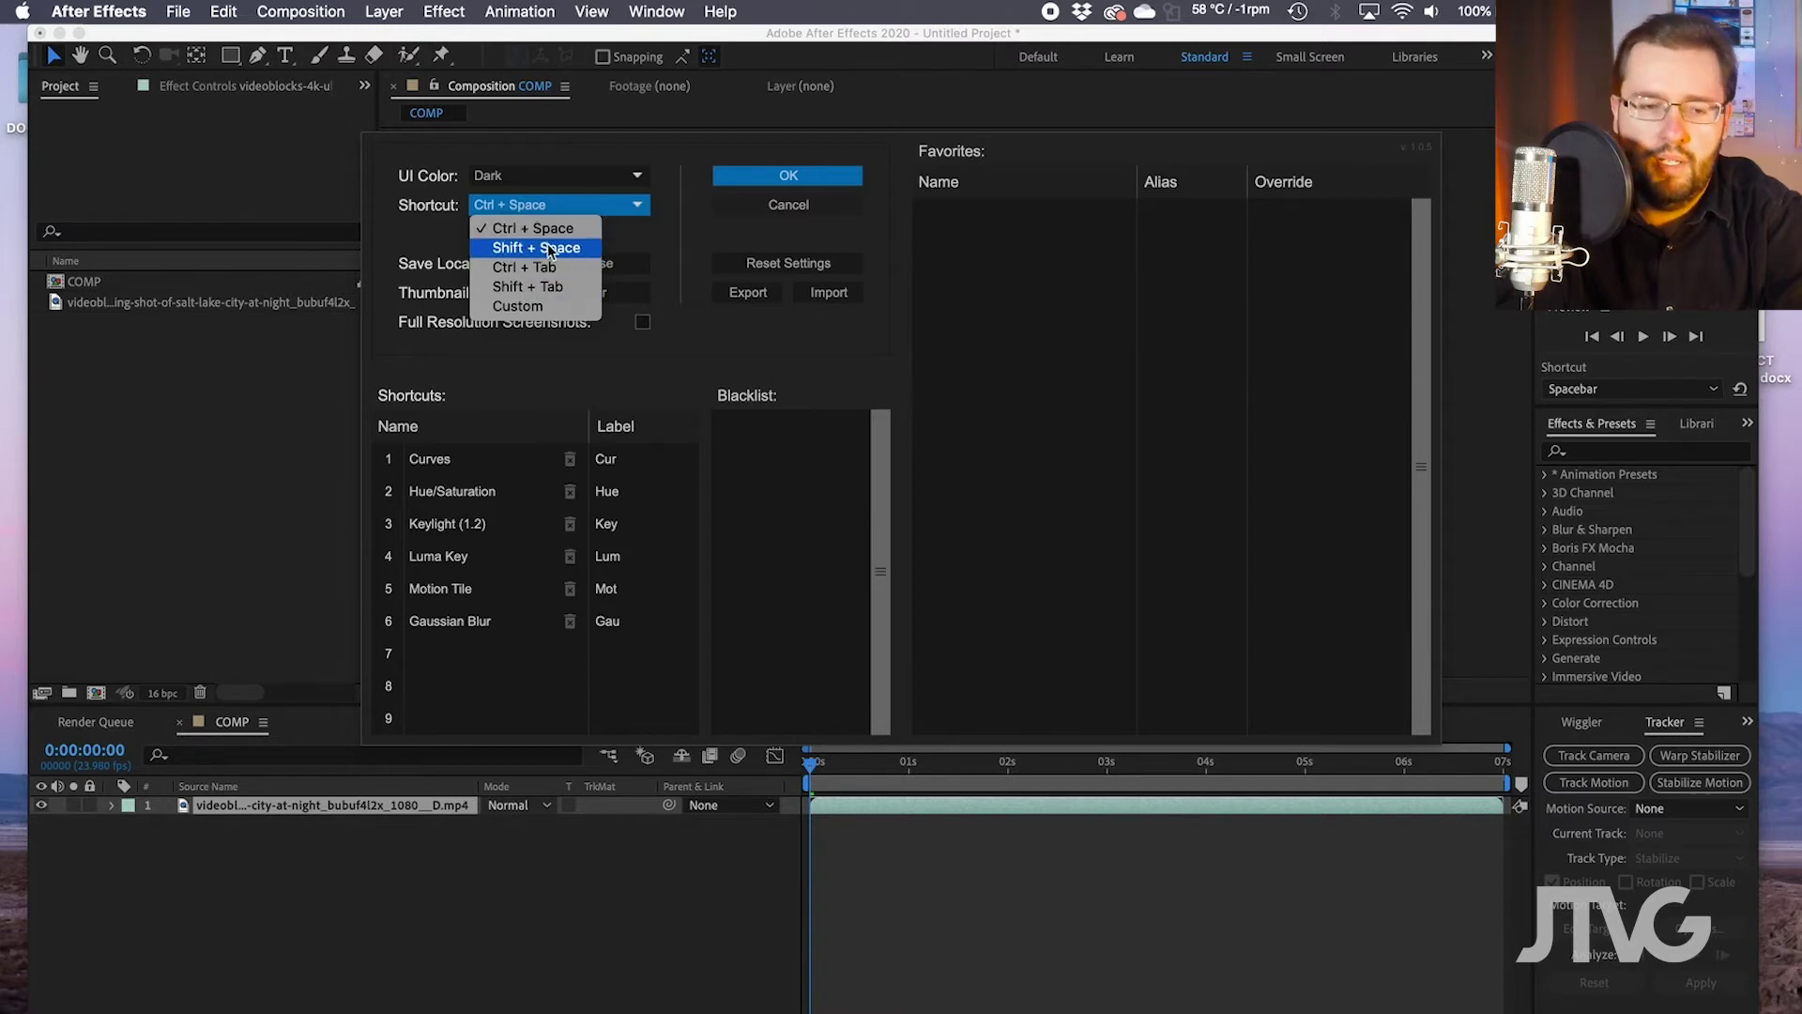
click(666, 244)
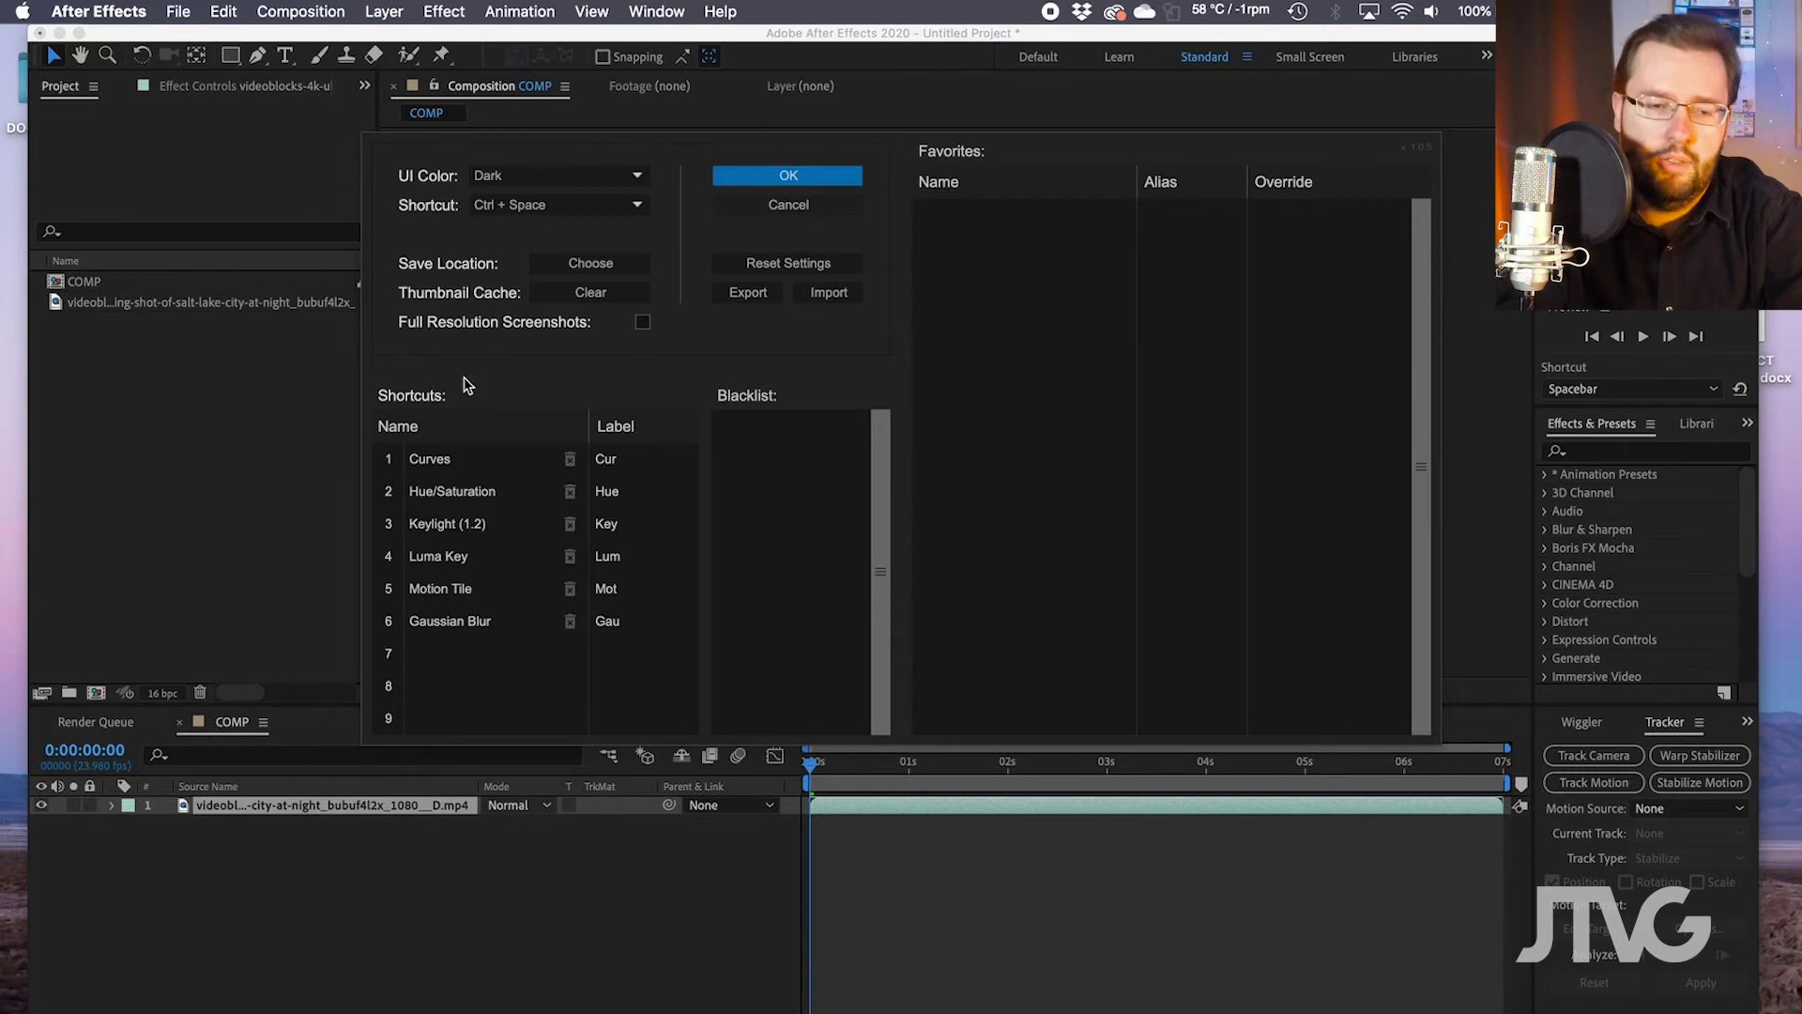
click(453, 462)
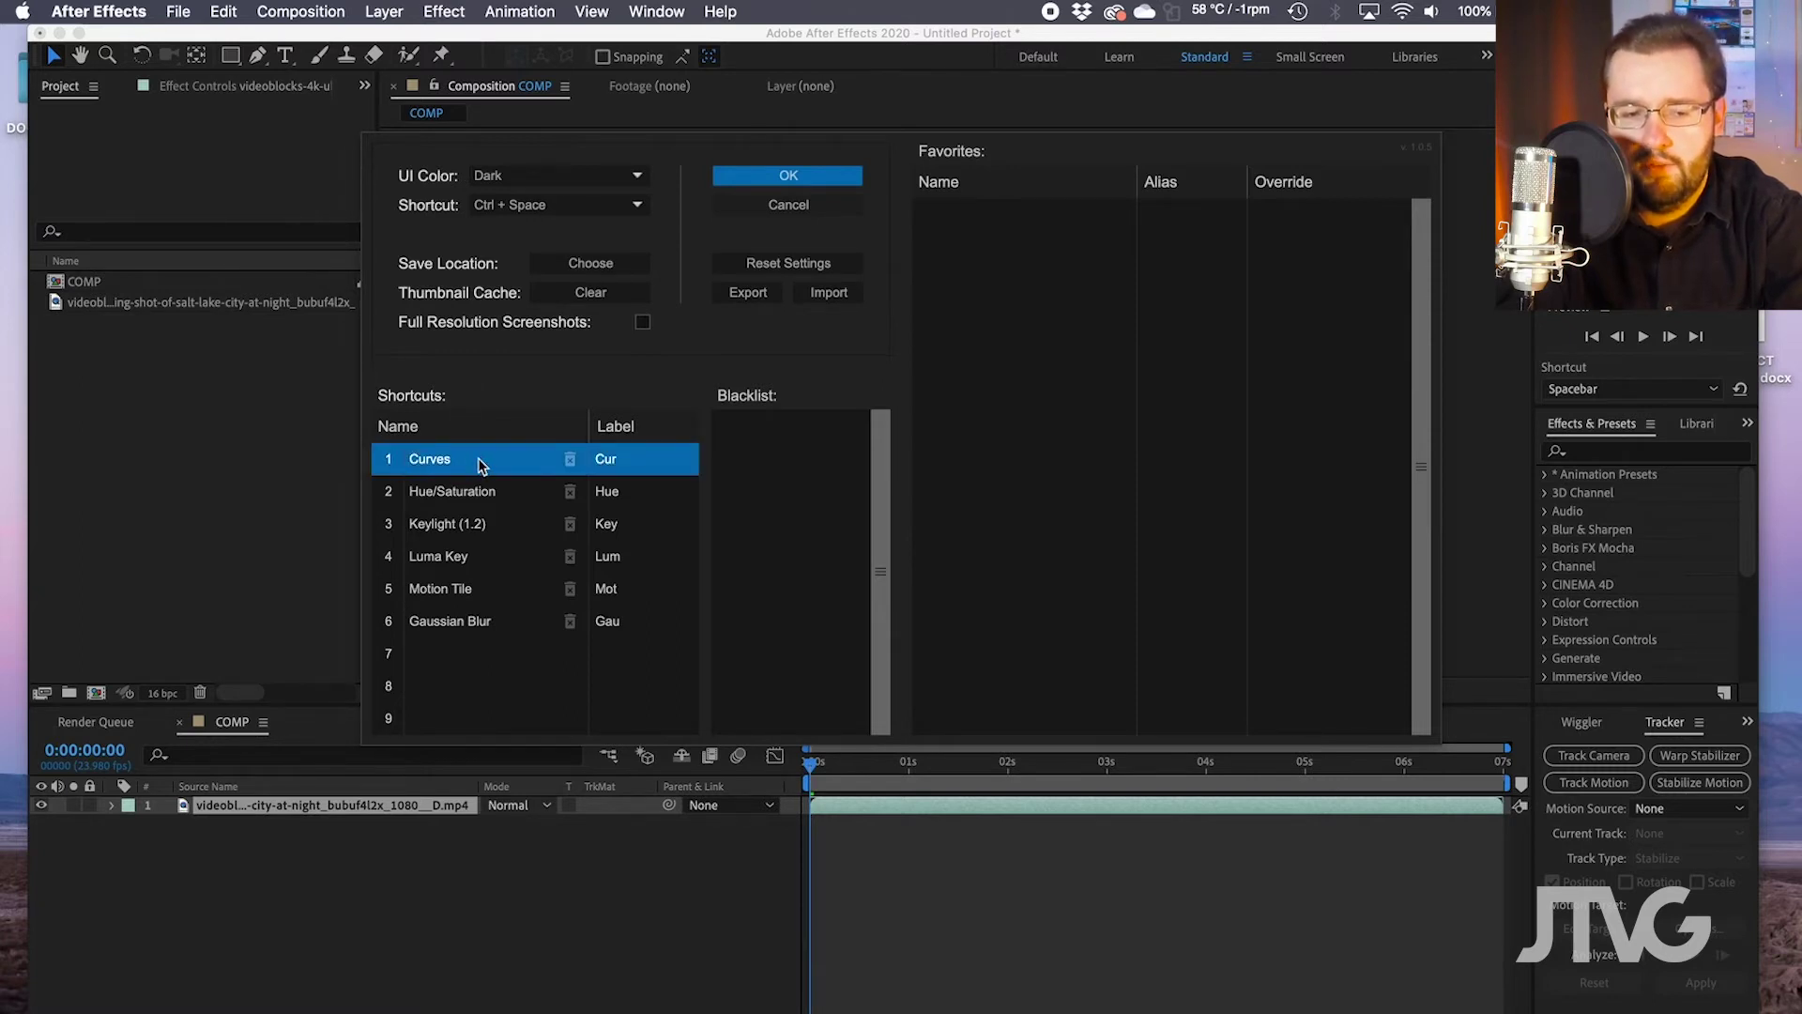
click(422, 502)
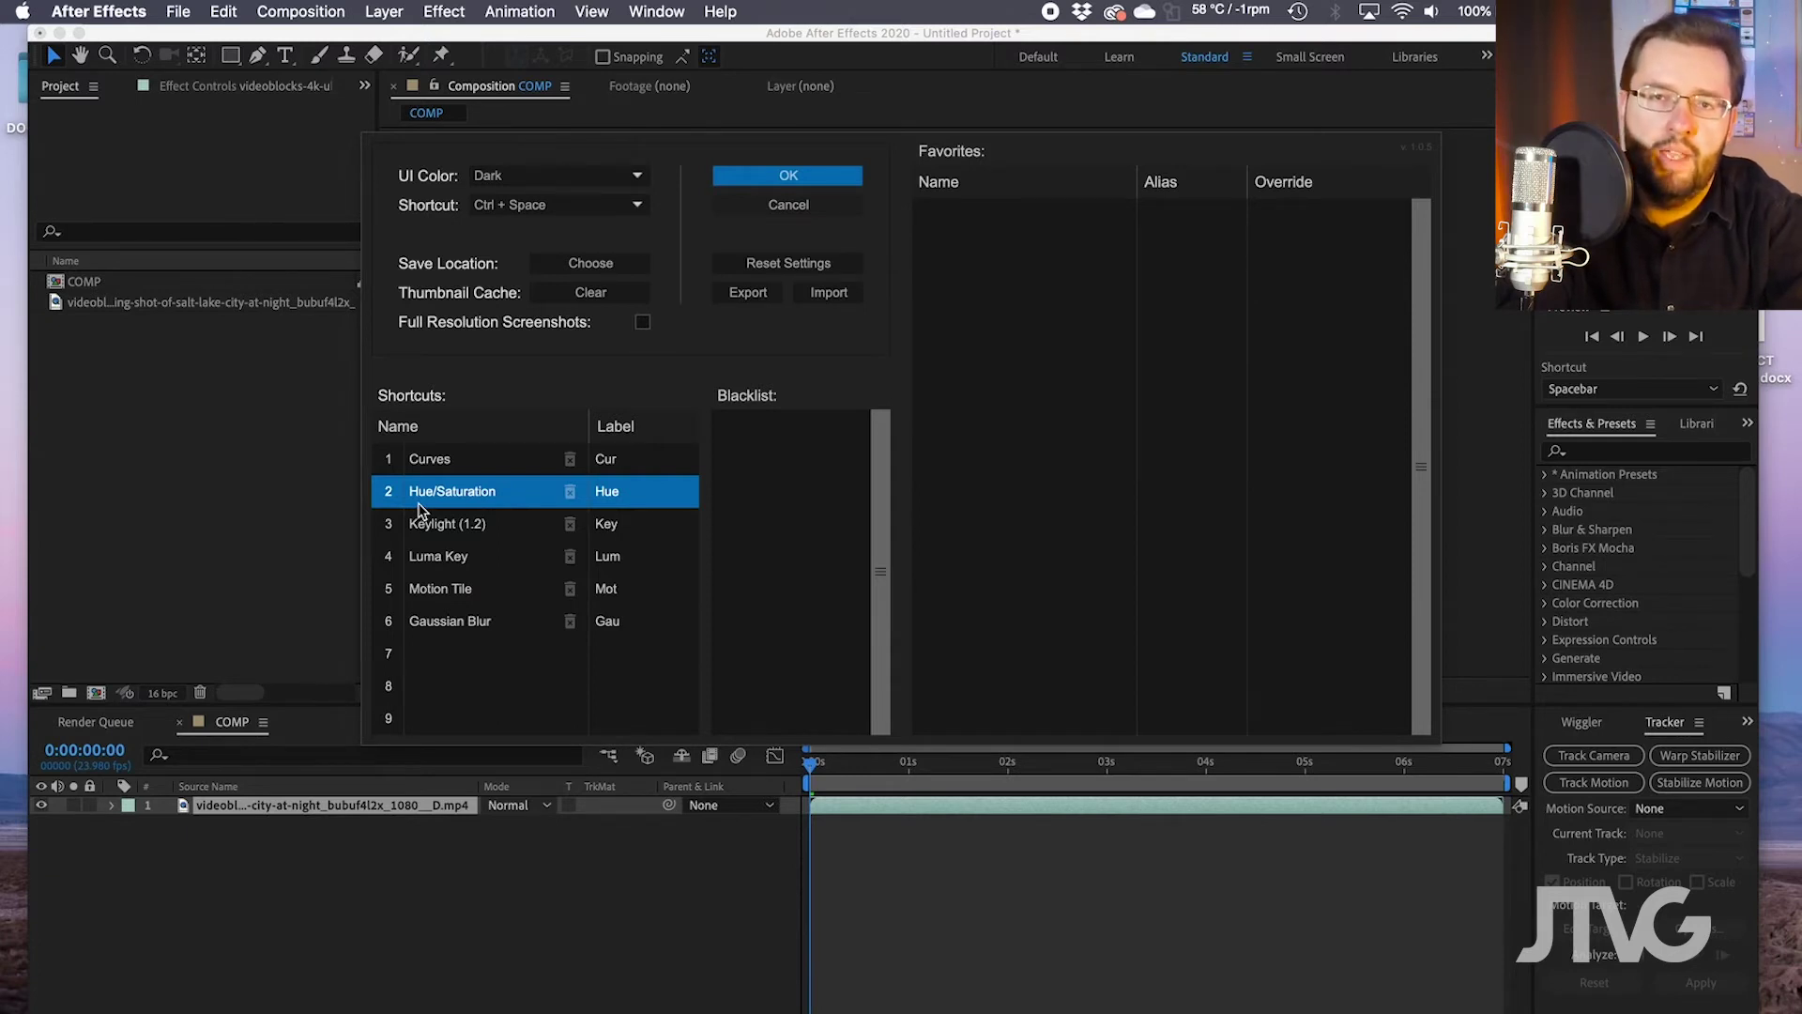
click(465, 479)
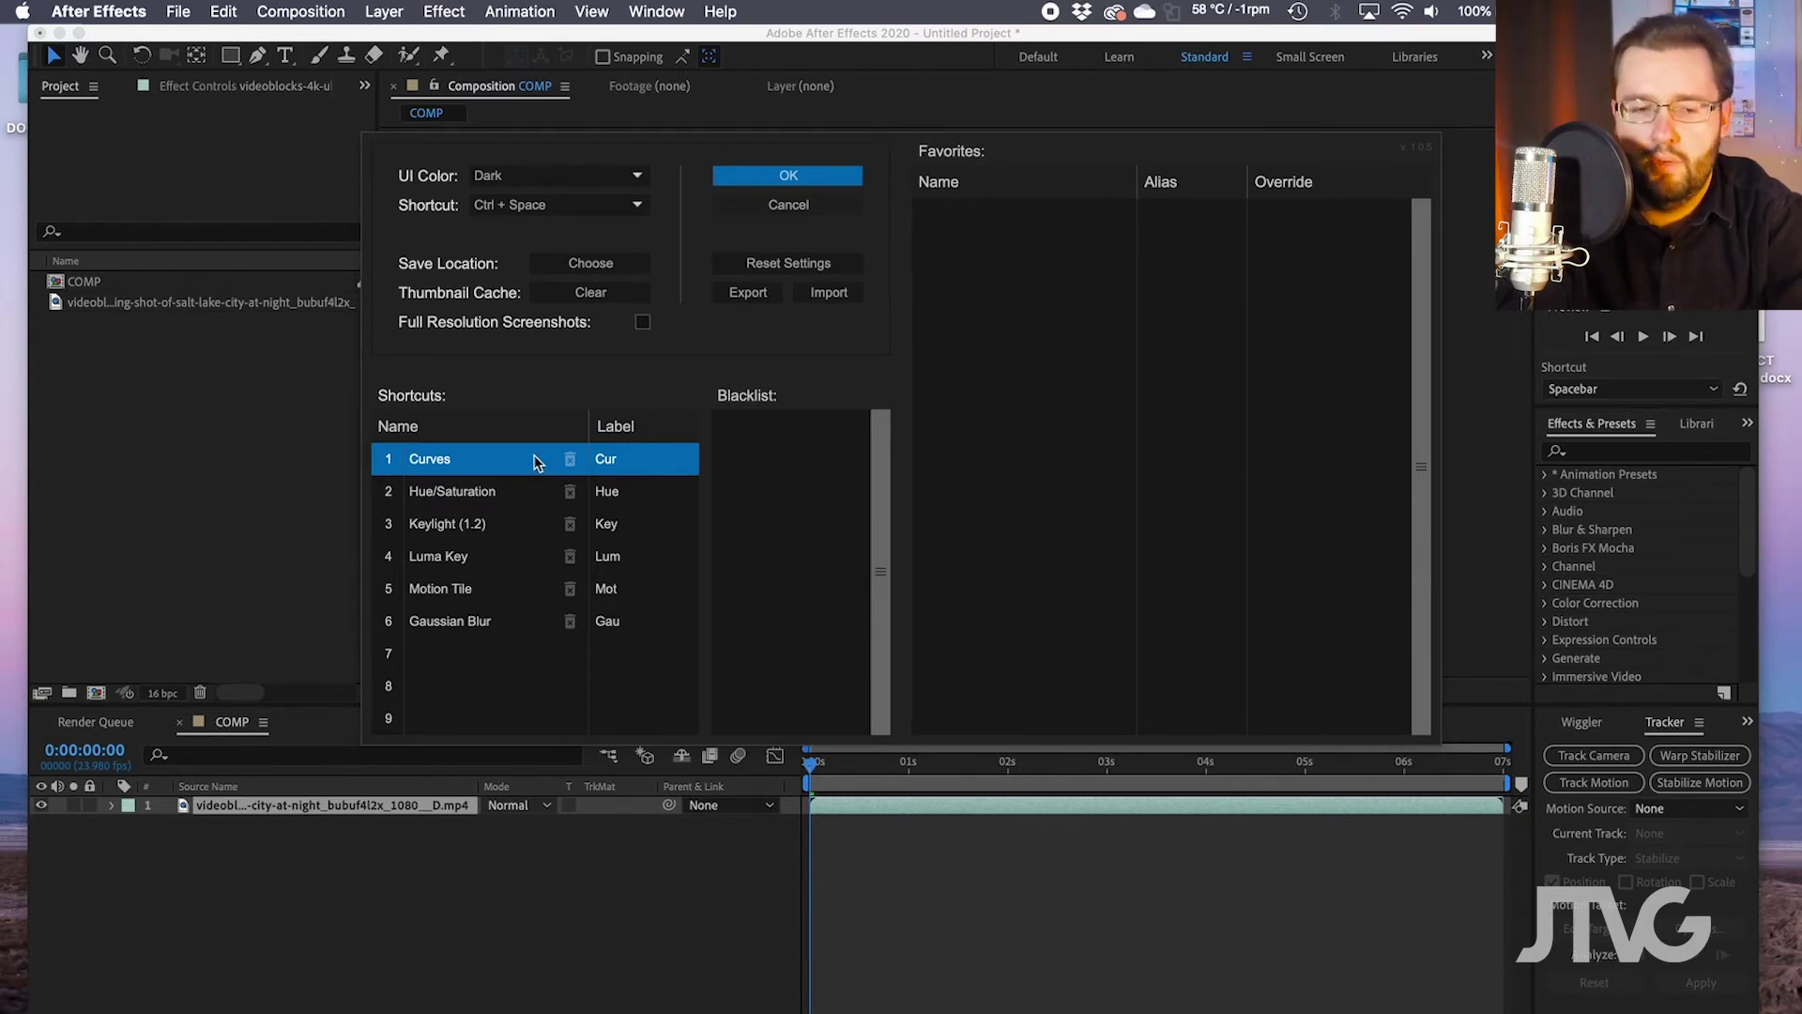
Add Lens Flare as the seventh shortcut and save the settings.
click(431, 660)
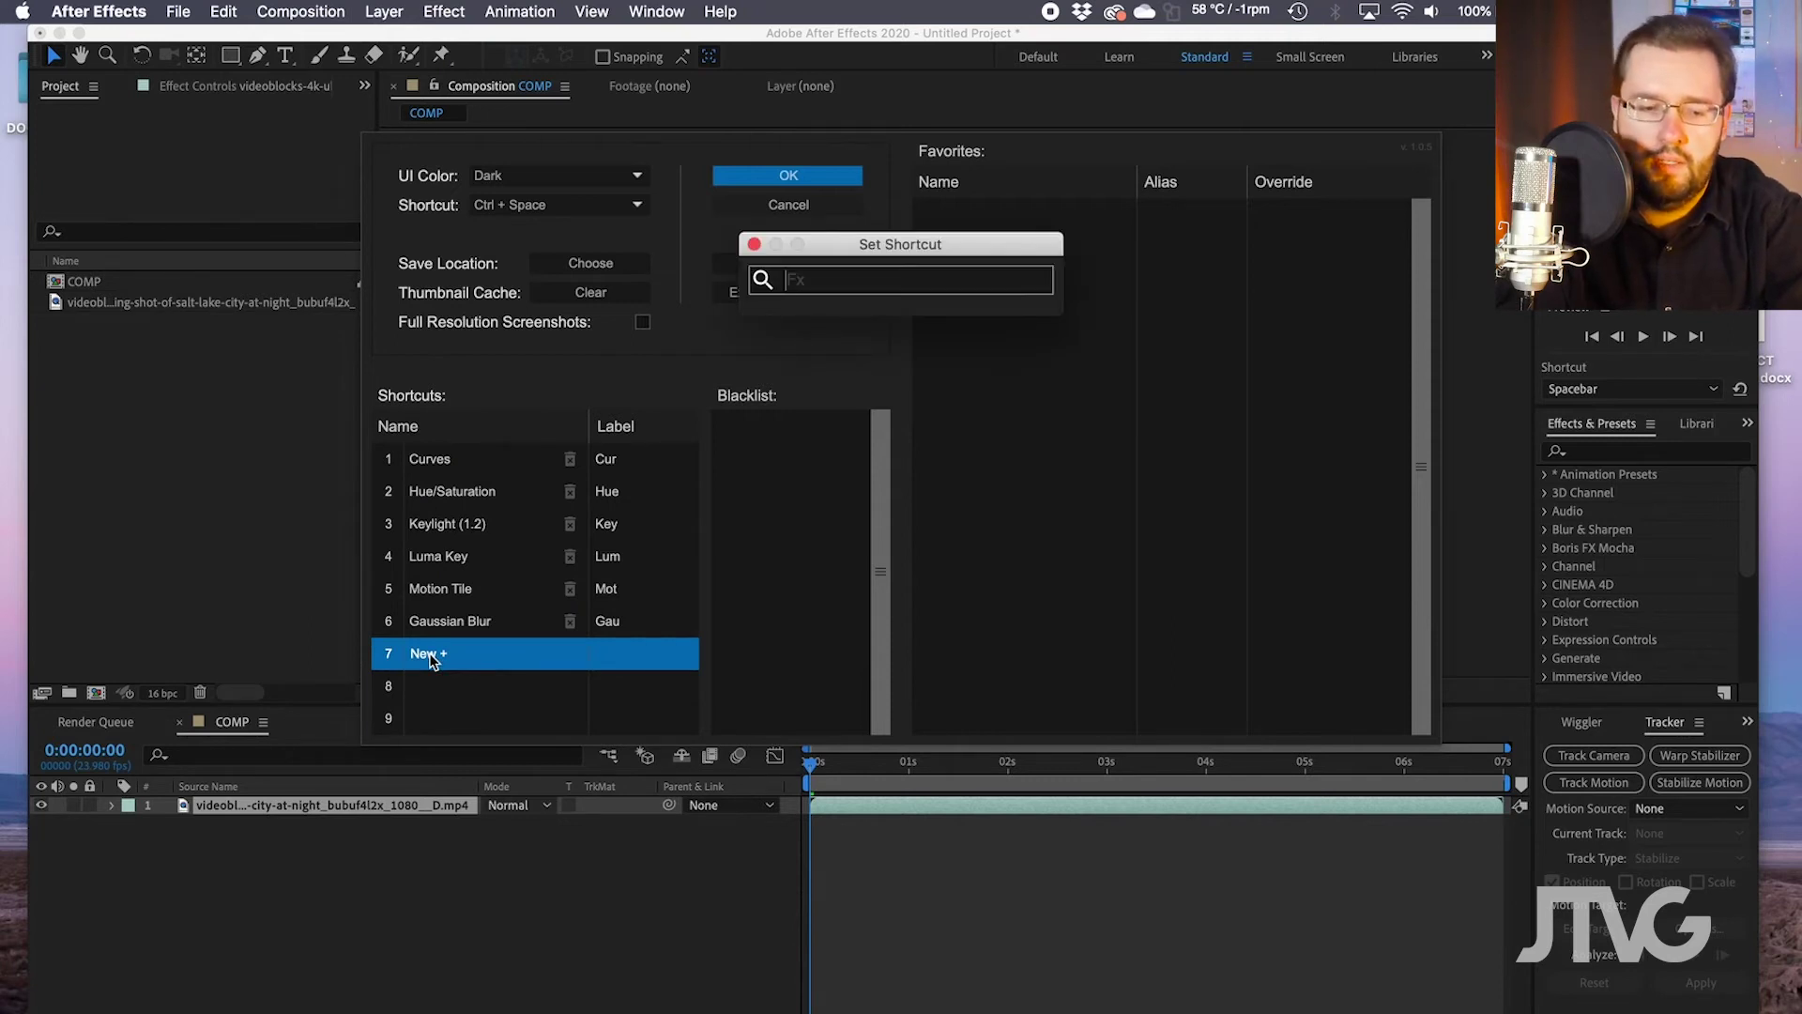
text(len)
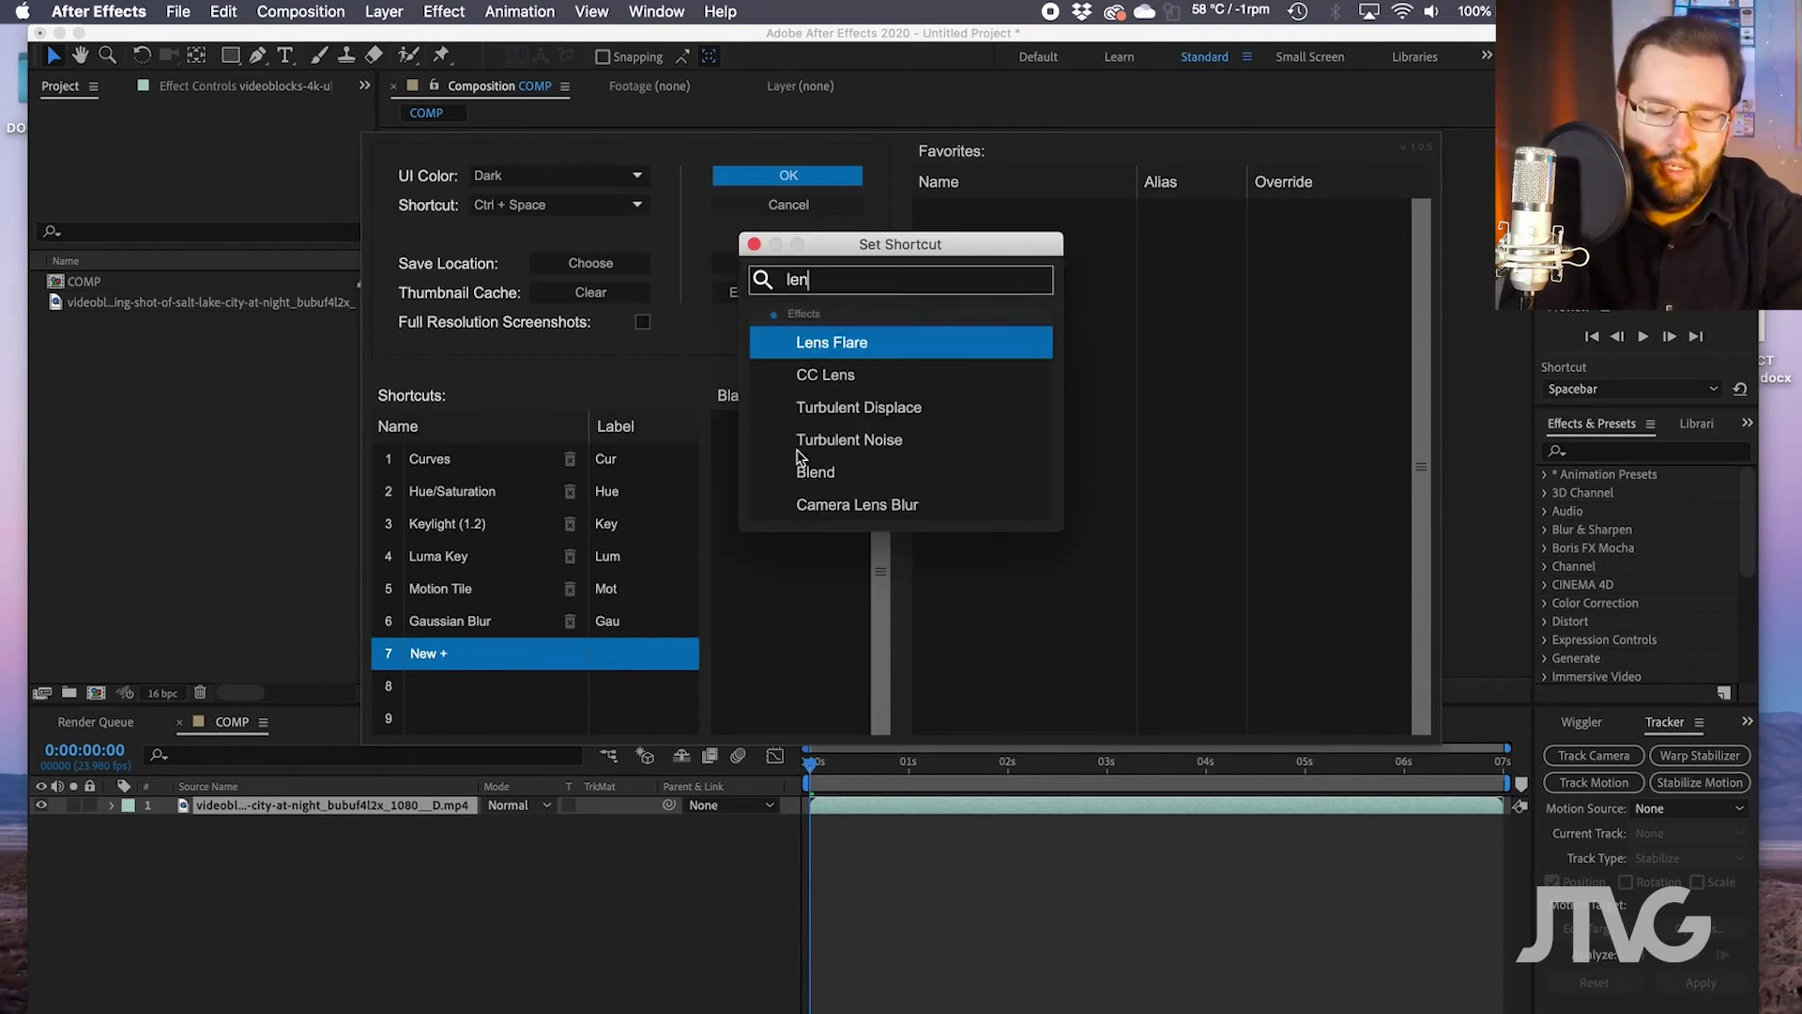
click(848, 351)
click(551, 660)
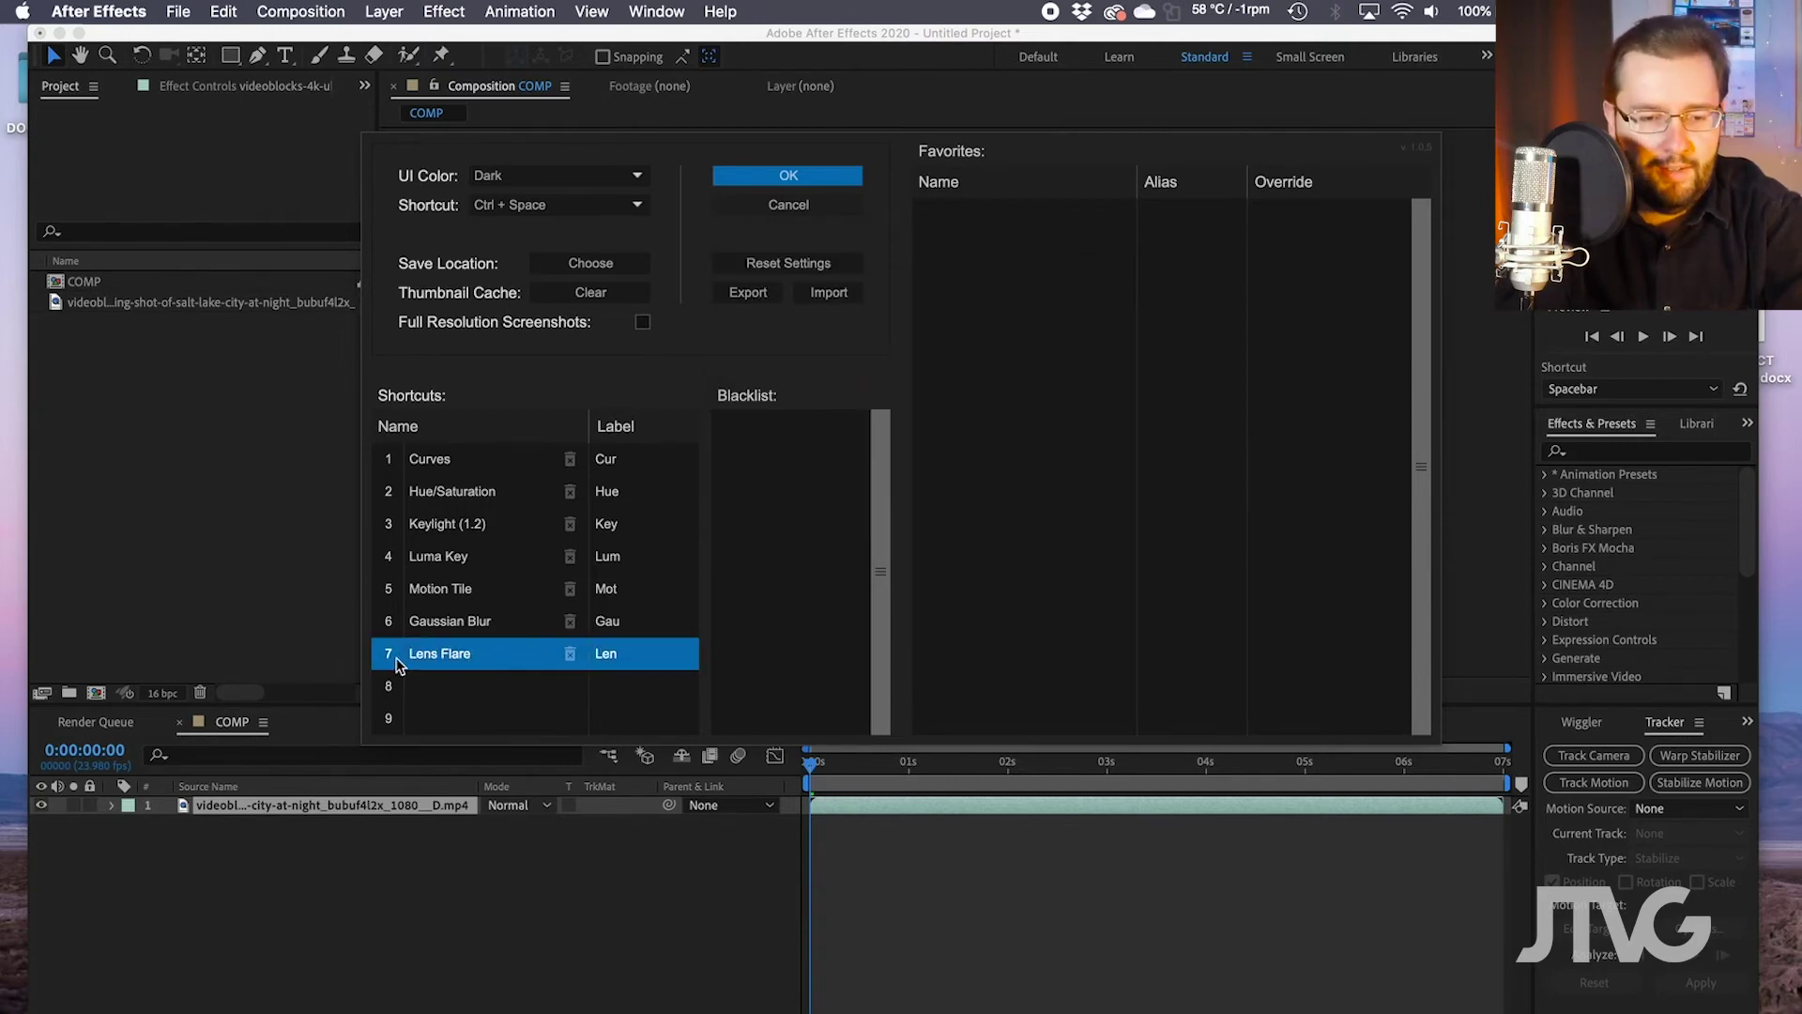
click(790, 178)
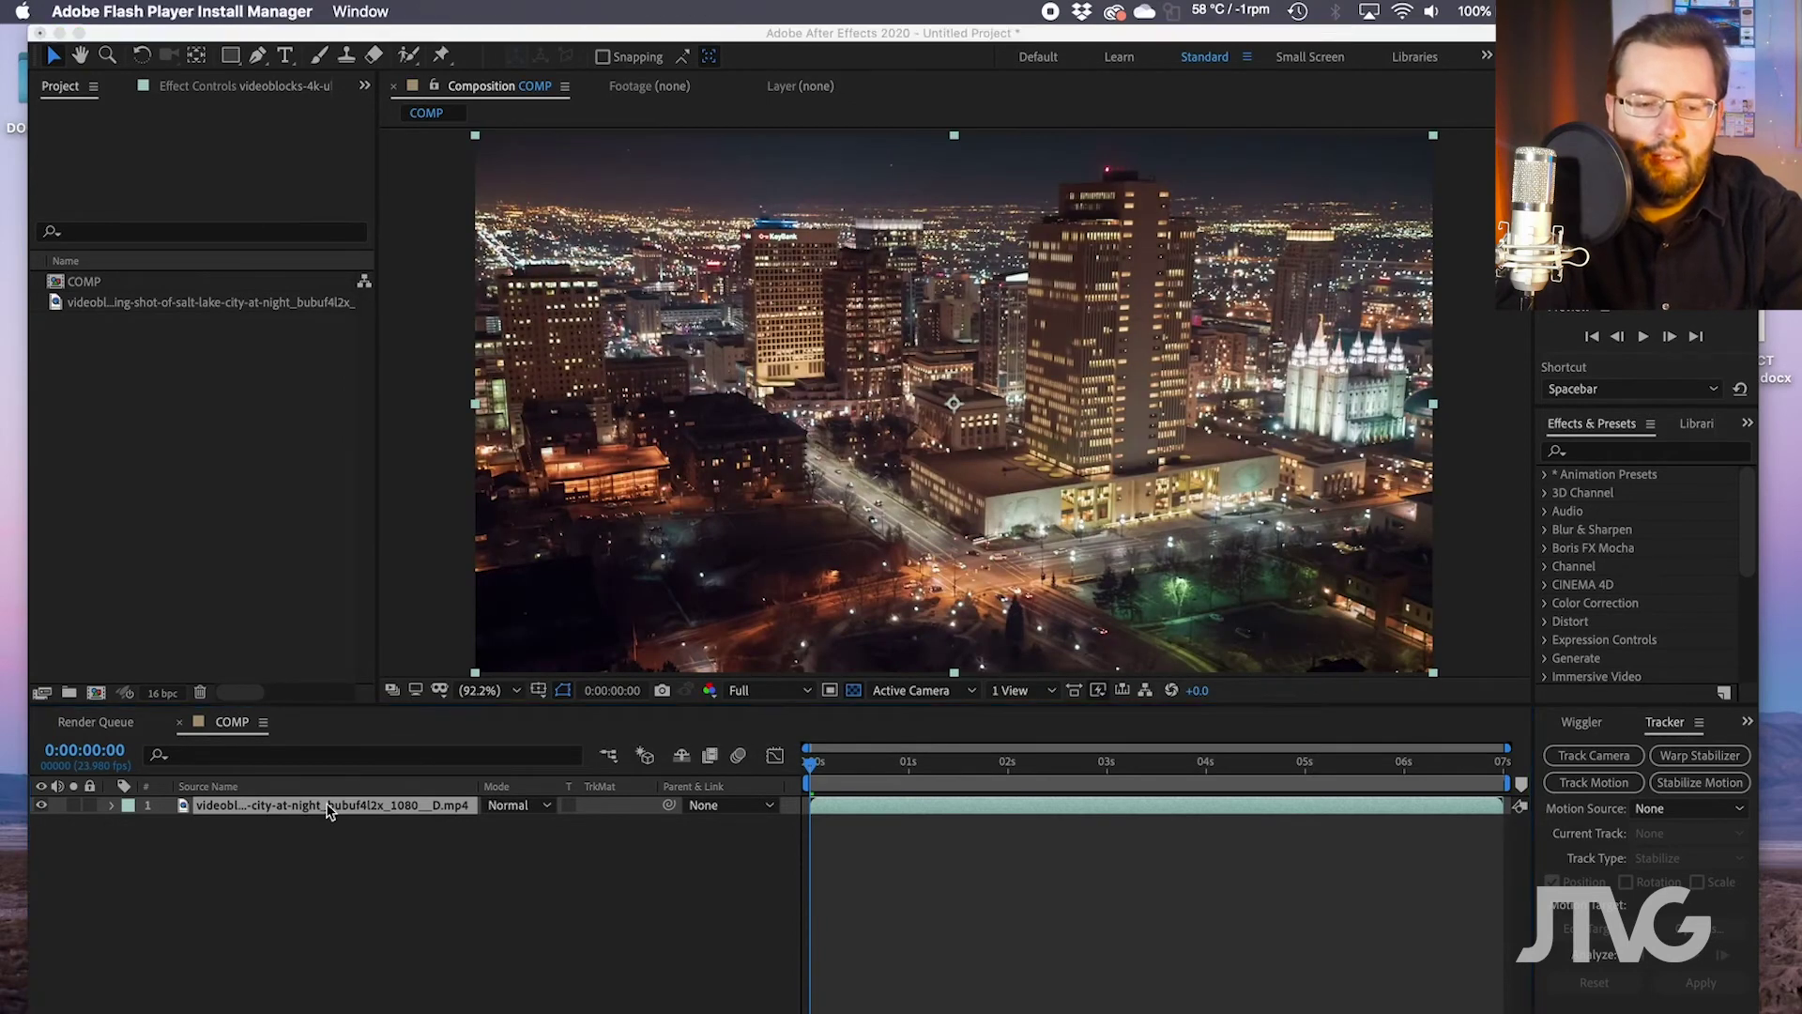
Apply Lens Flare (7), Curves (1) and Motion Tile (5) to the city clip via FX Console.
key(ctrl+space)
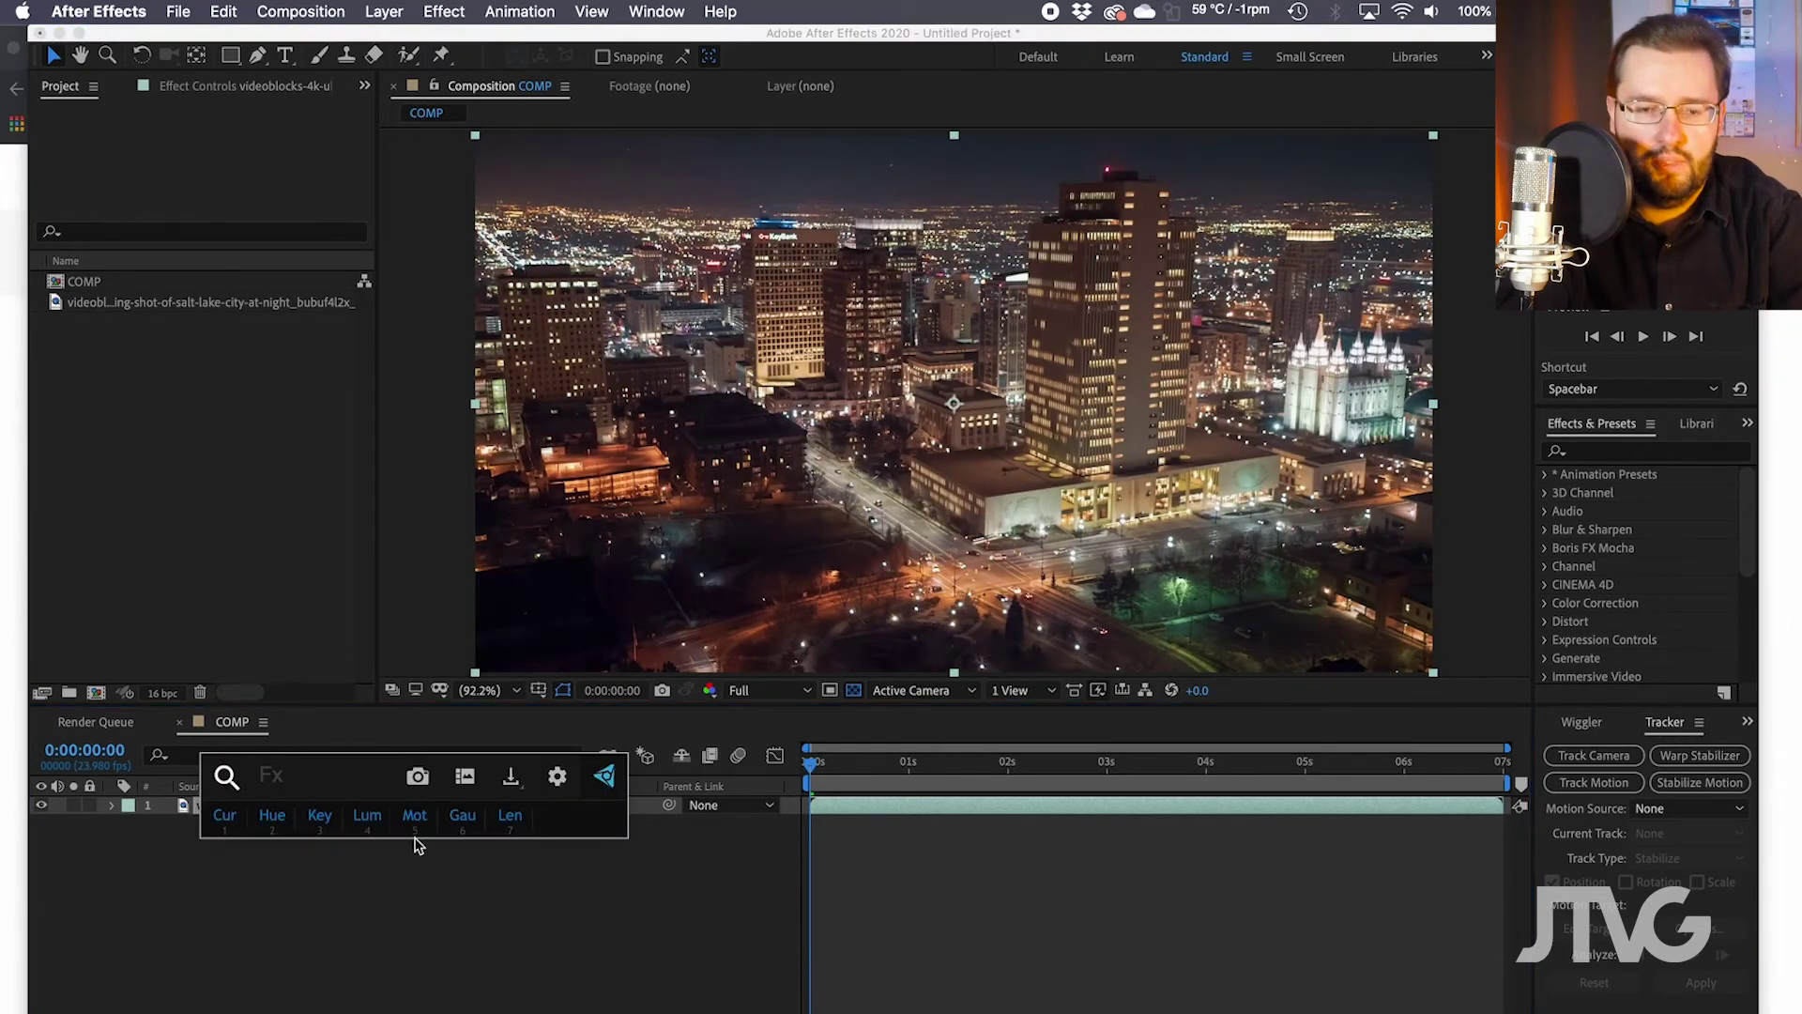
key(7)
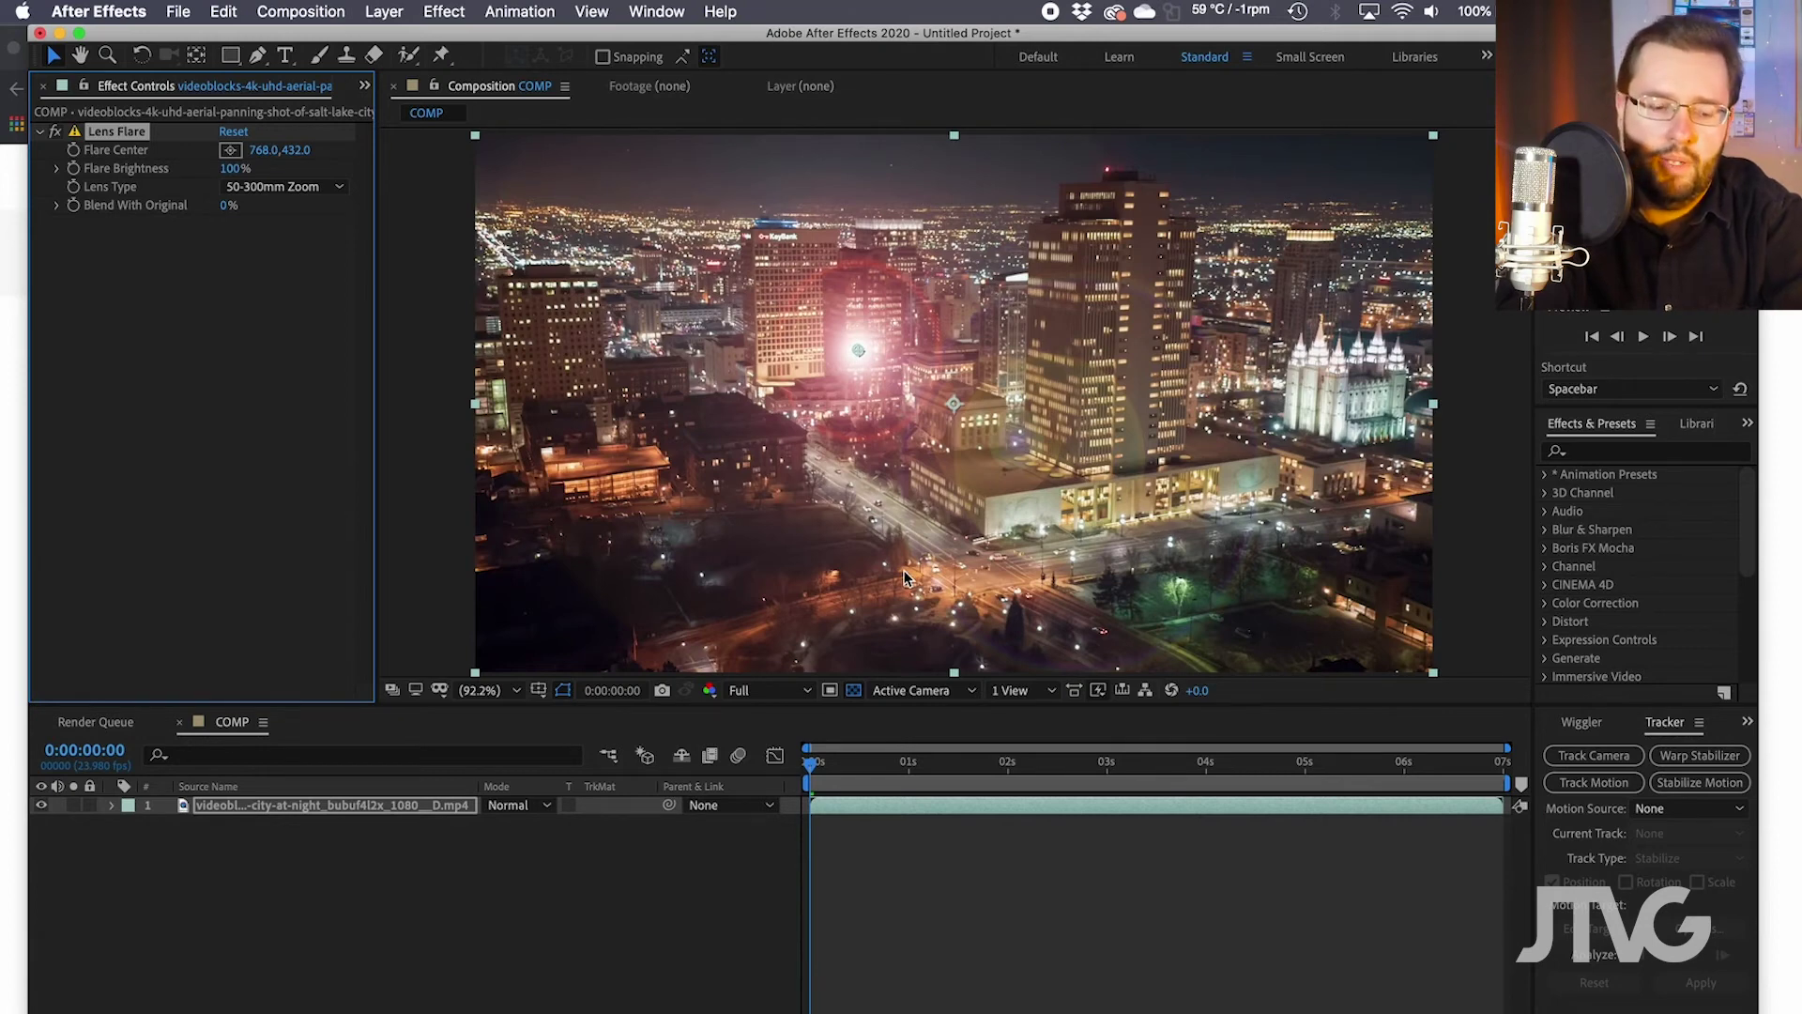
key(ctrl+space)
key(1)
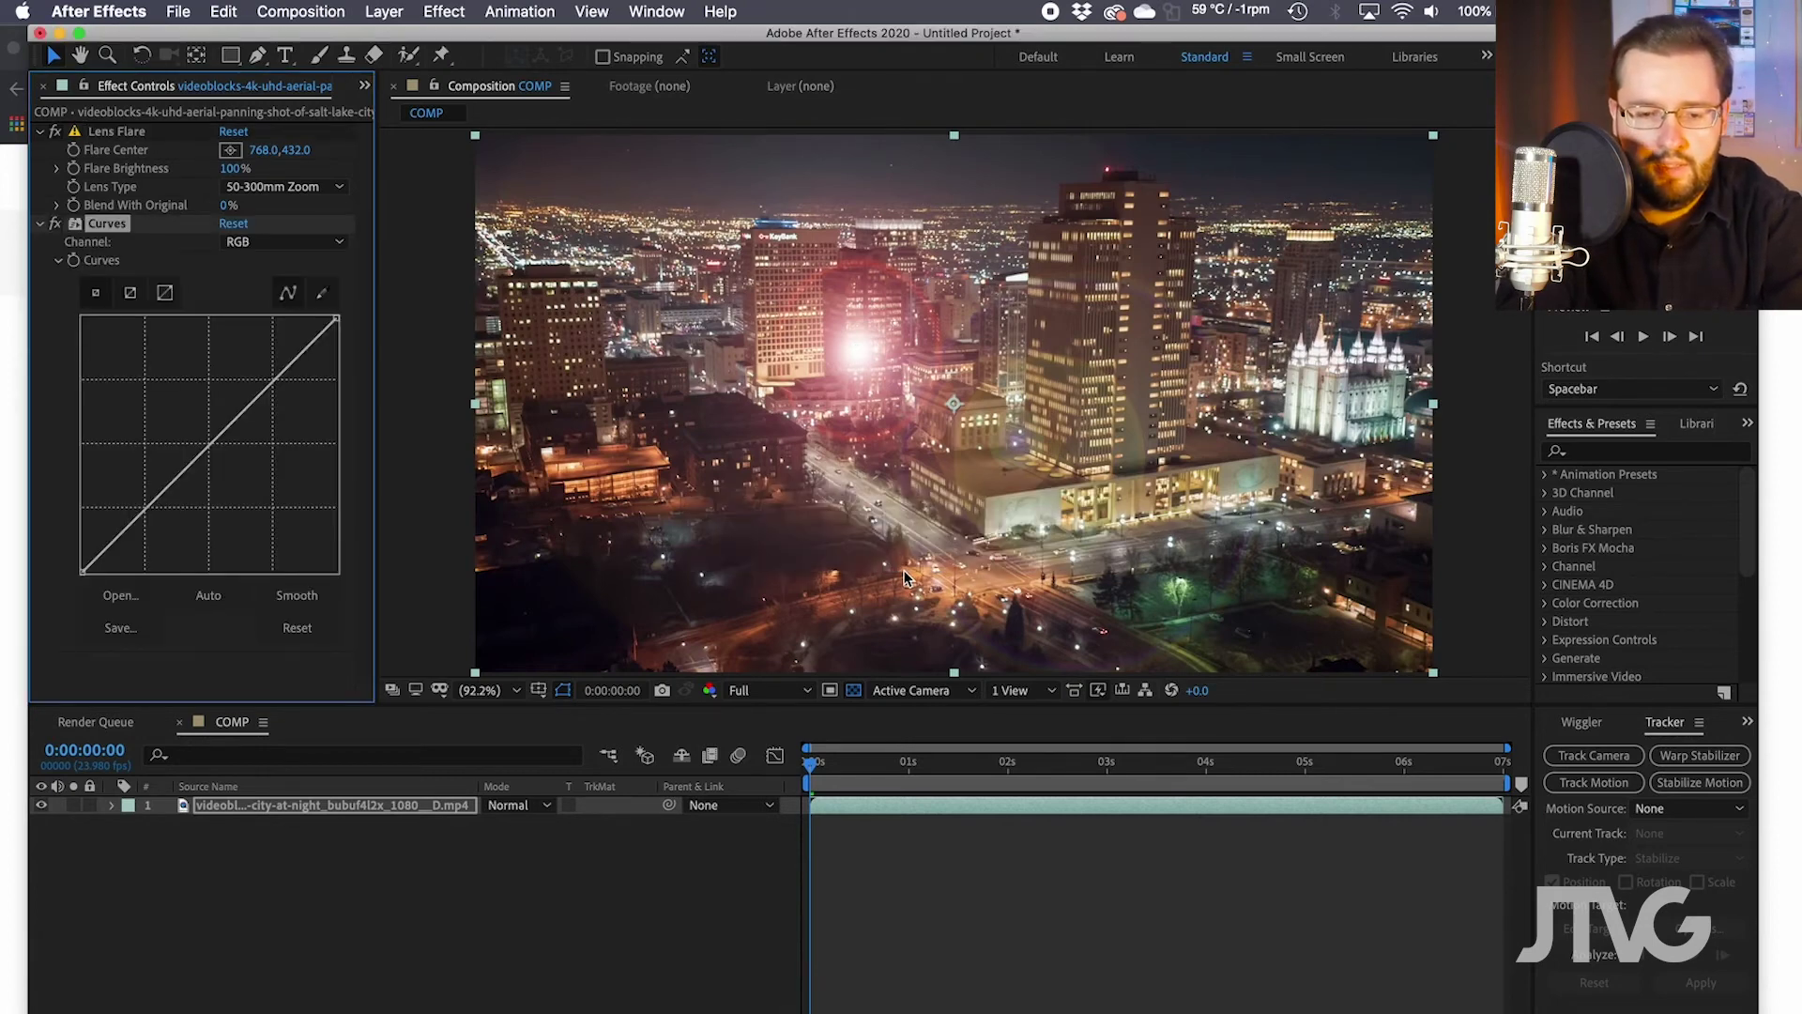
key(ctrl+space)
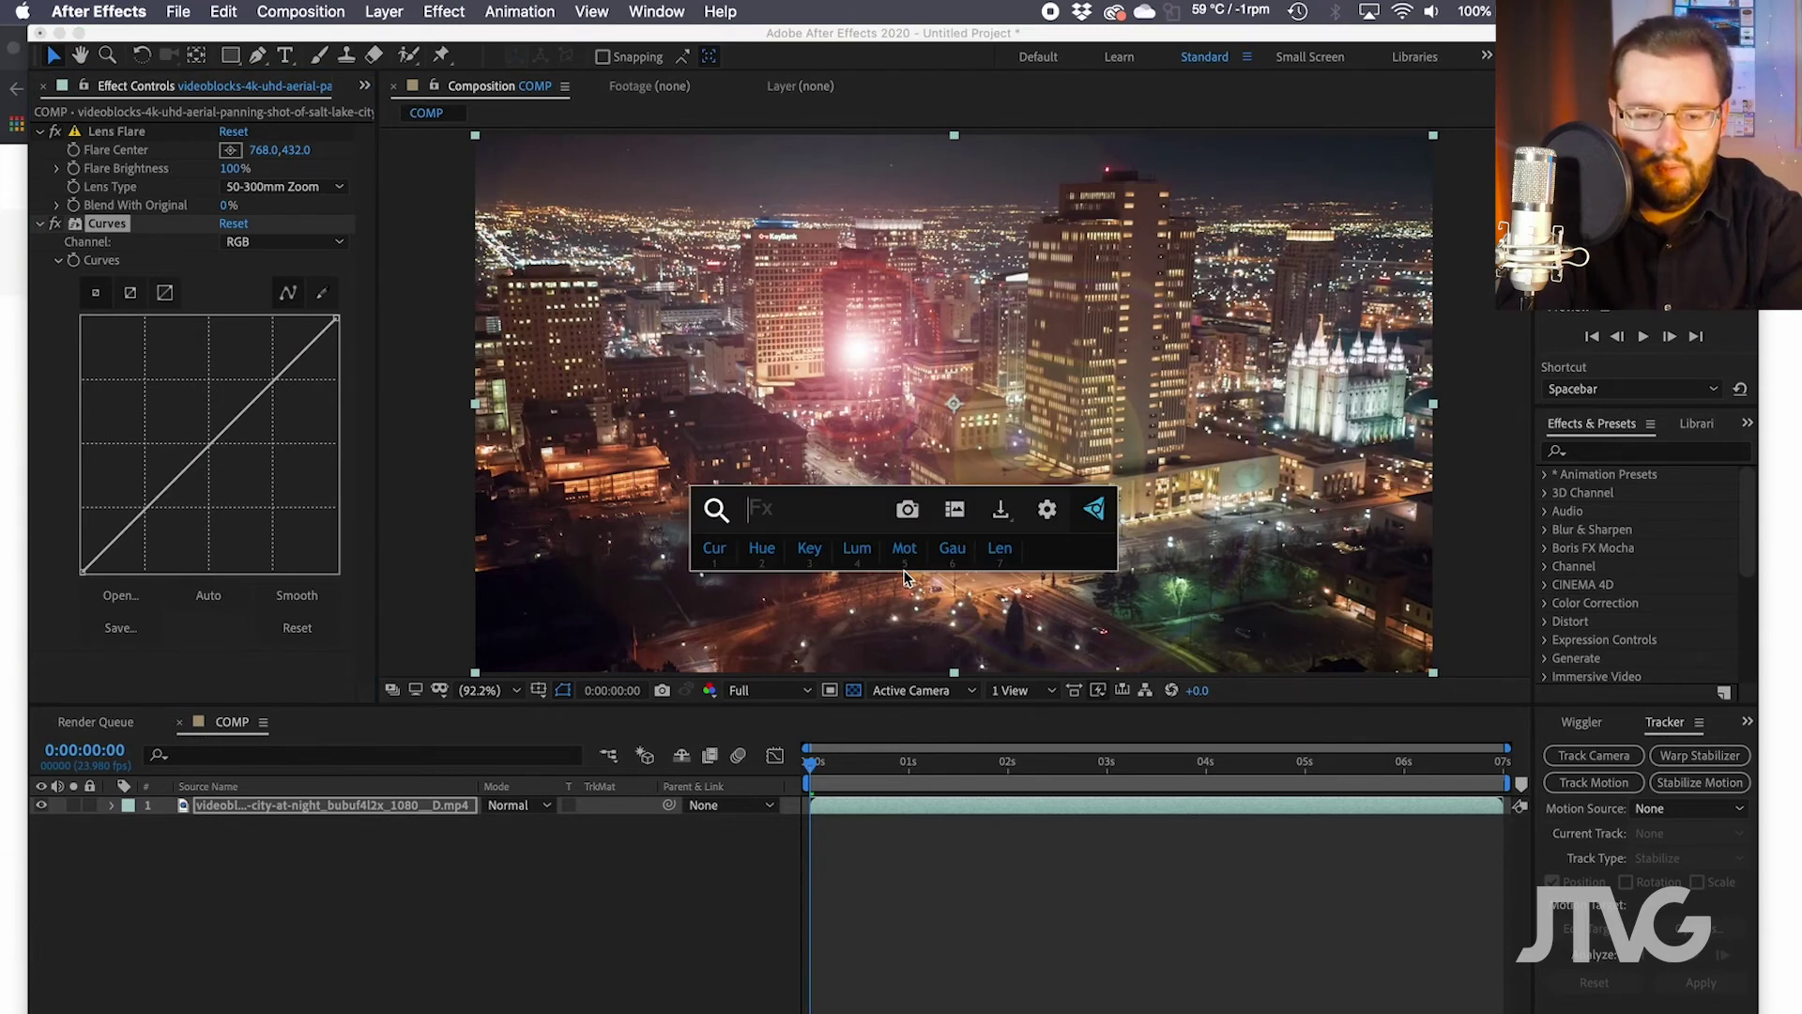
key(5)
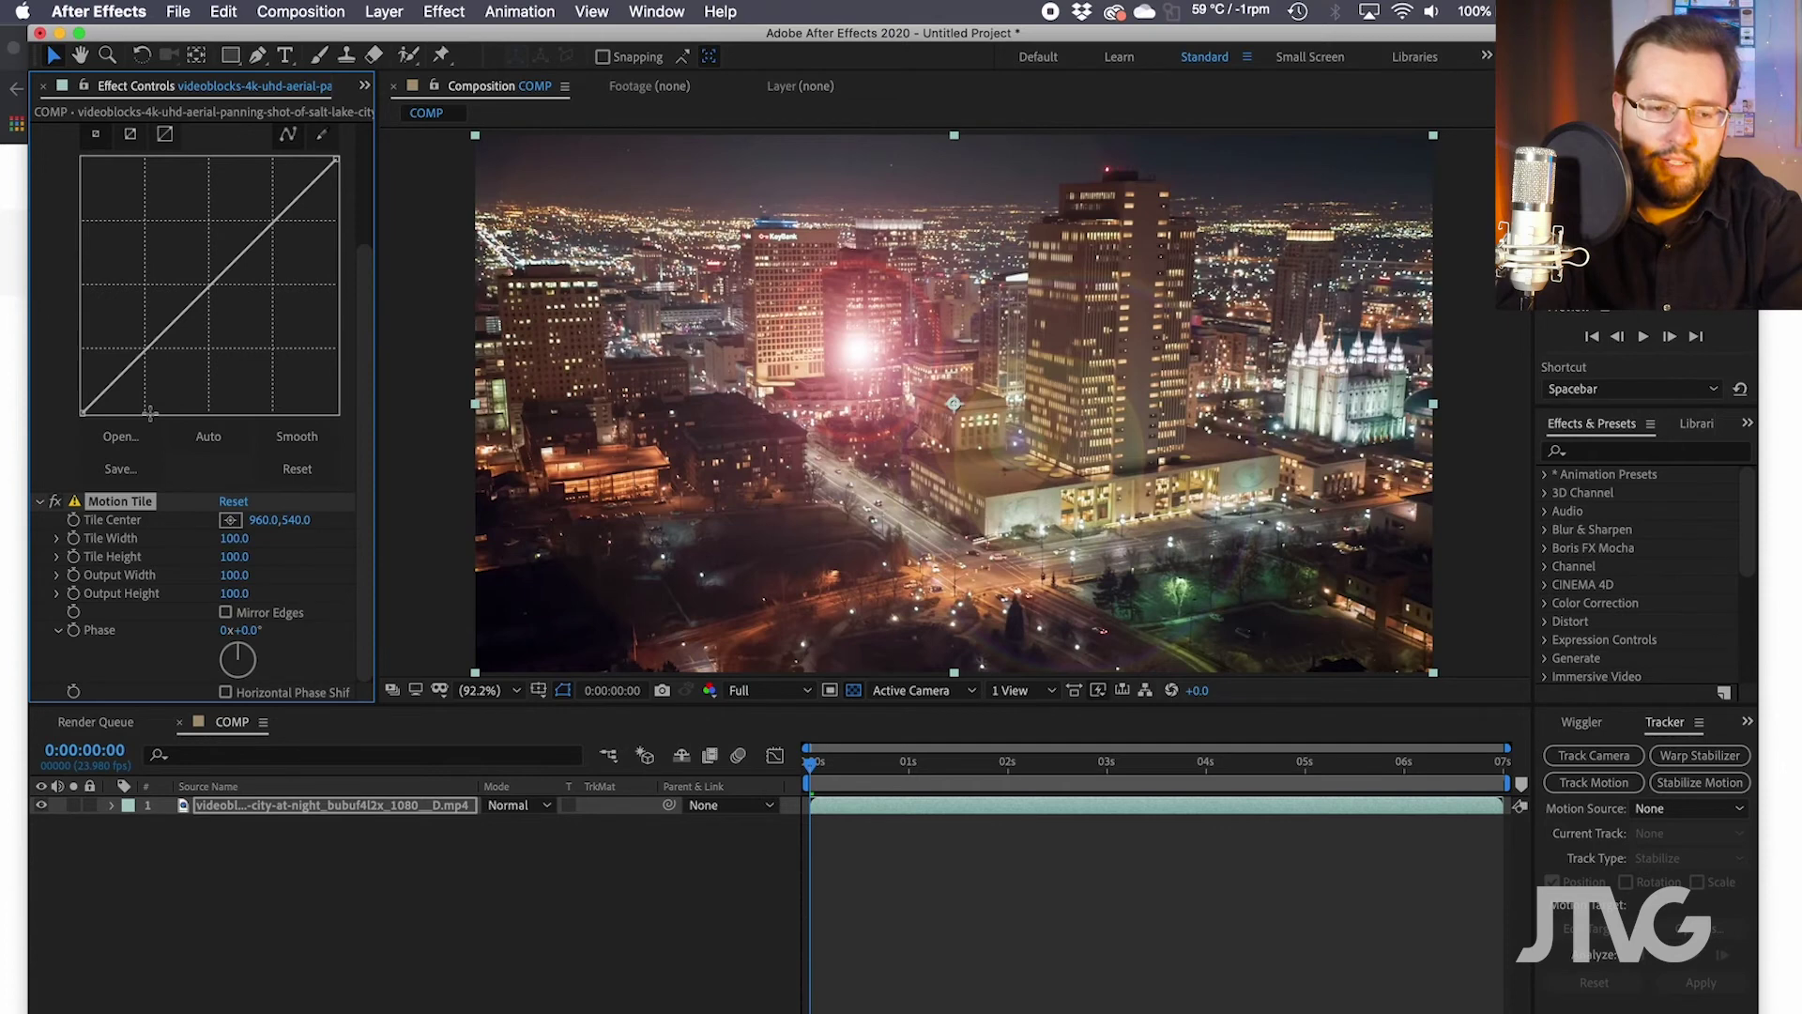
scroll(150, 413, up, 3)
scroll(150, 413, down, 3)
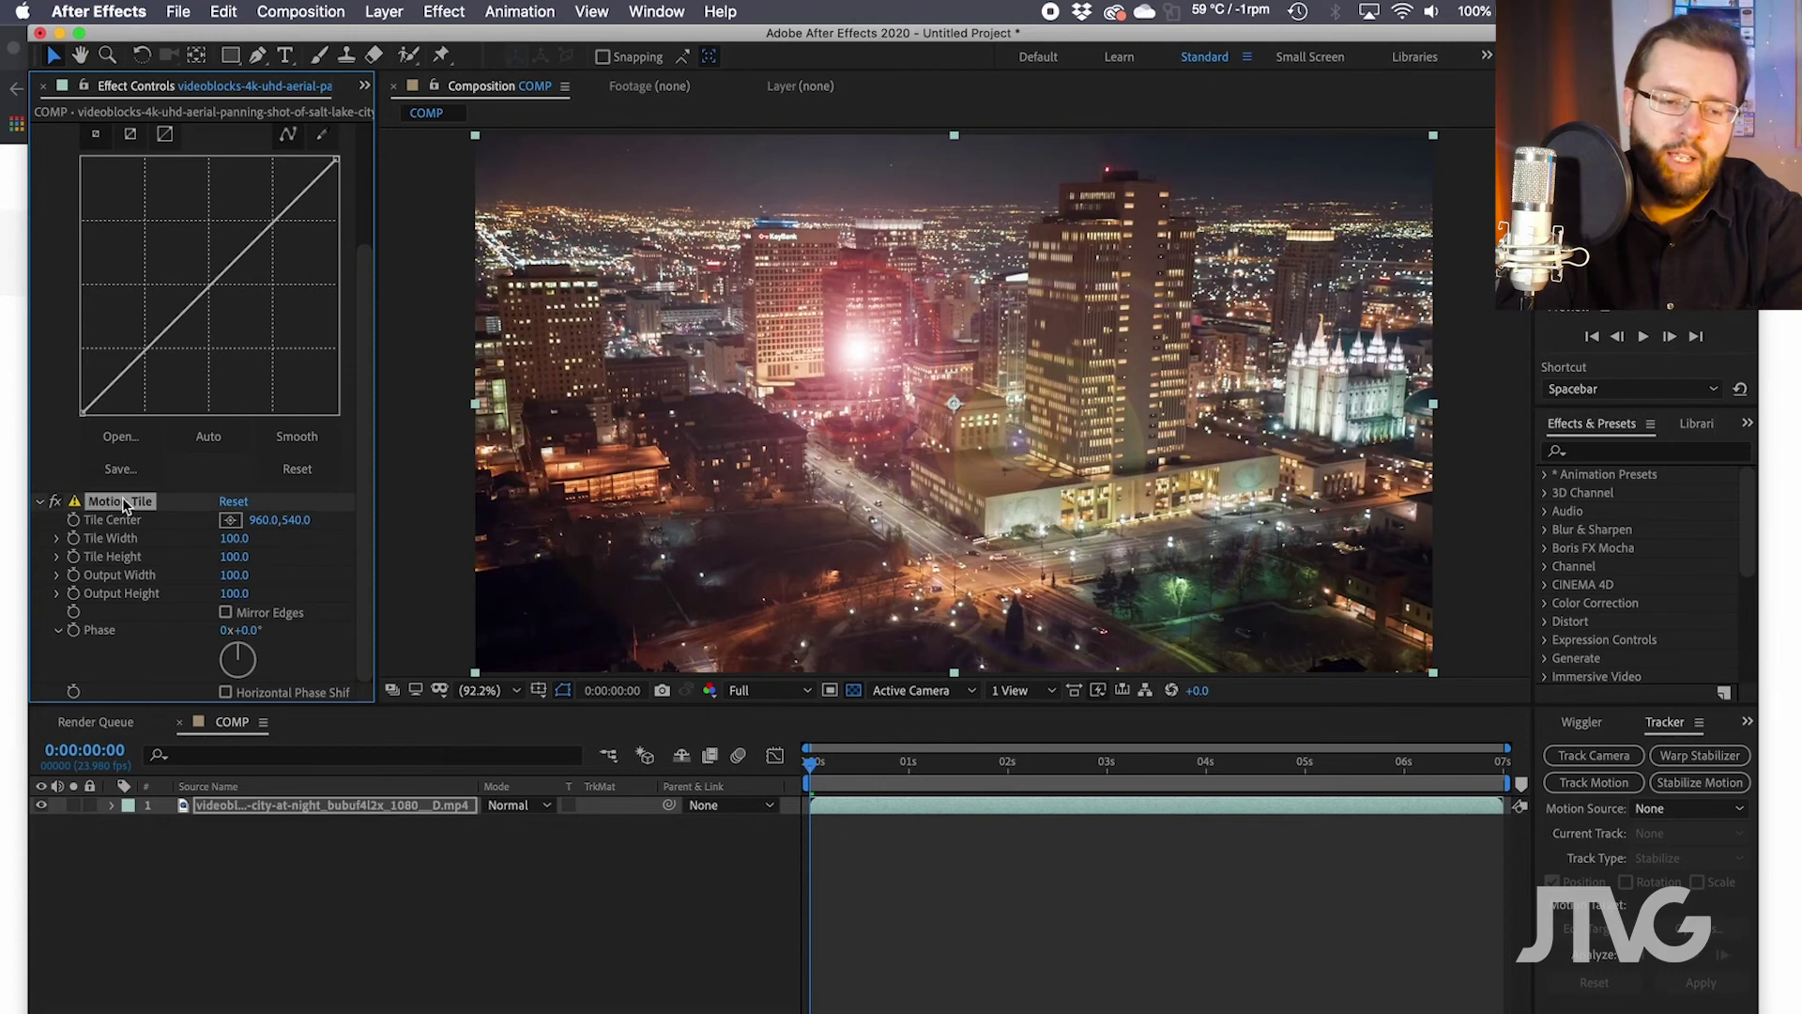
Delete the Motion Tile and Curves effects, keeping only Lens Flare, then deselect the layer.
key(Delete)
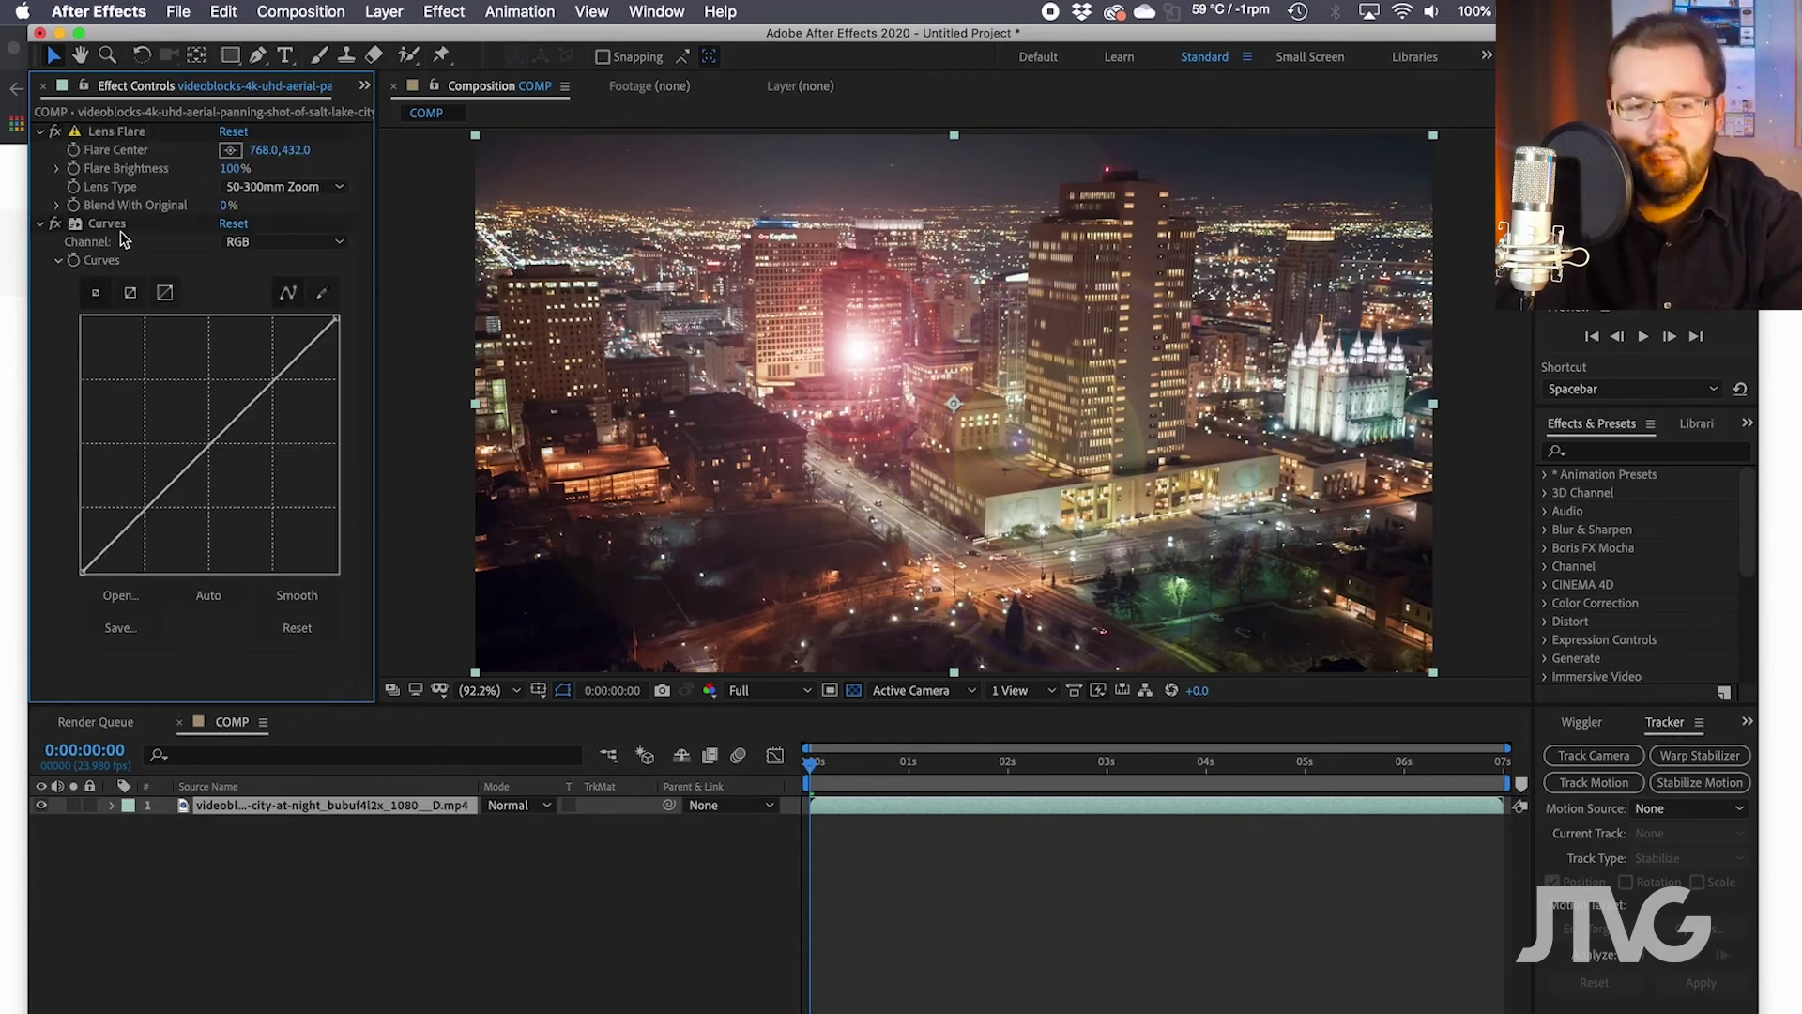
click(112, 224)
key(Delete)
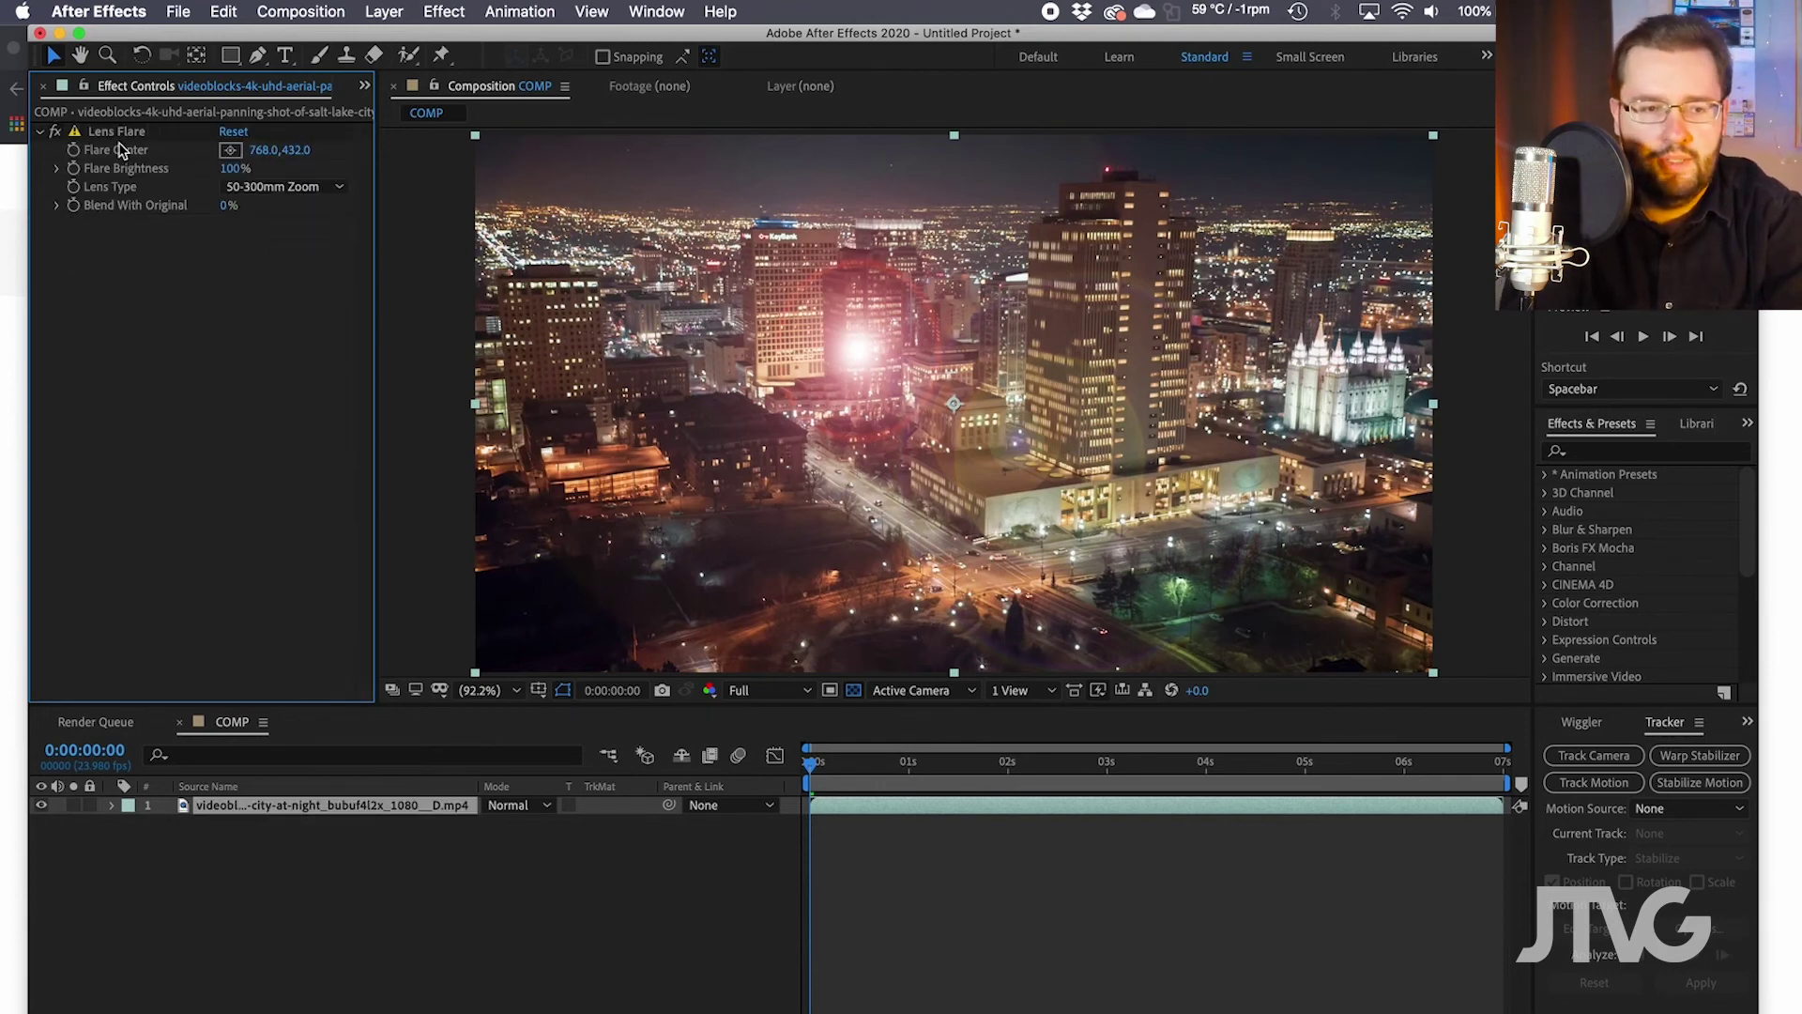
click(117, 132)
click(334, 927)
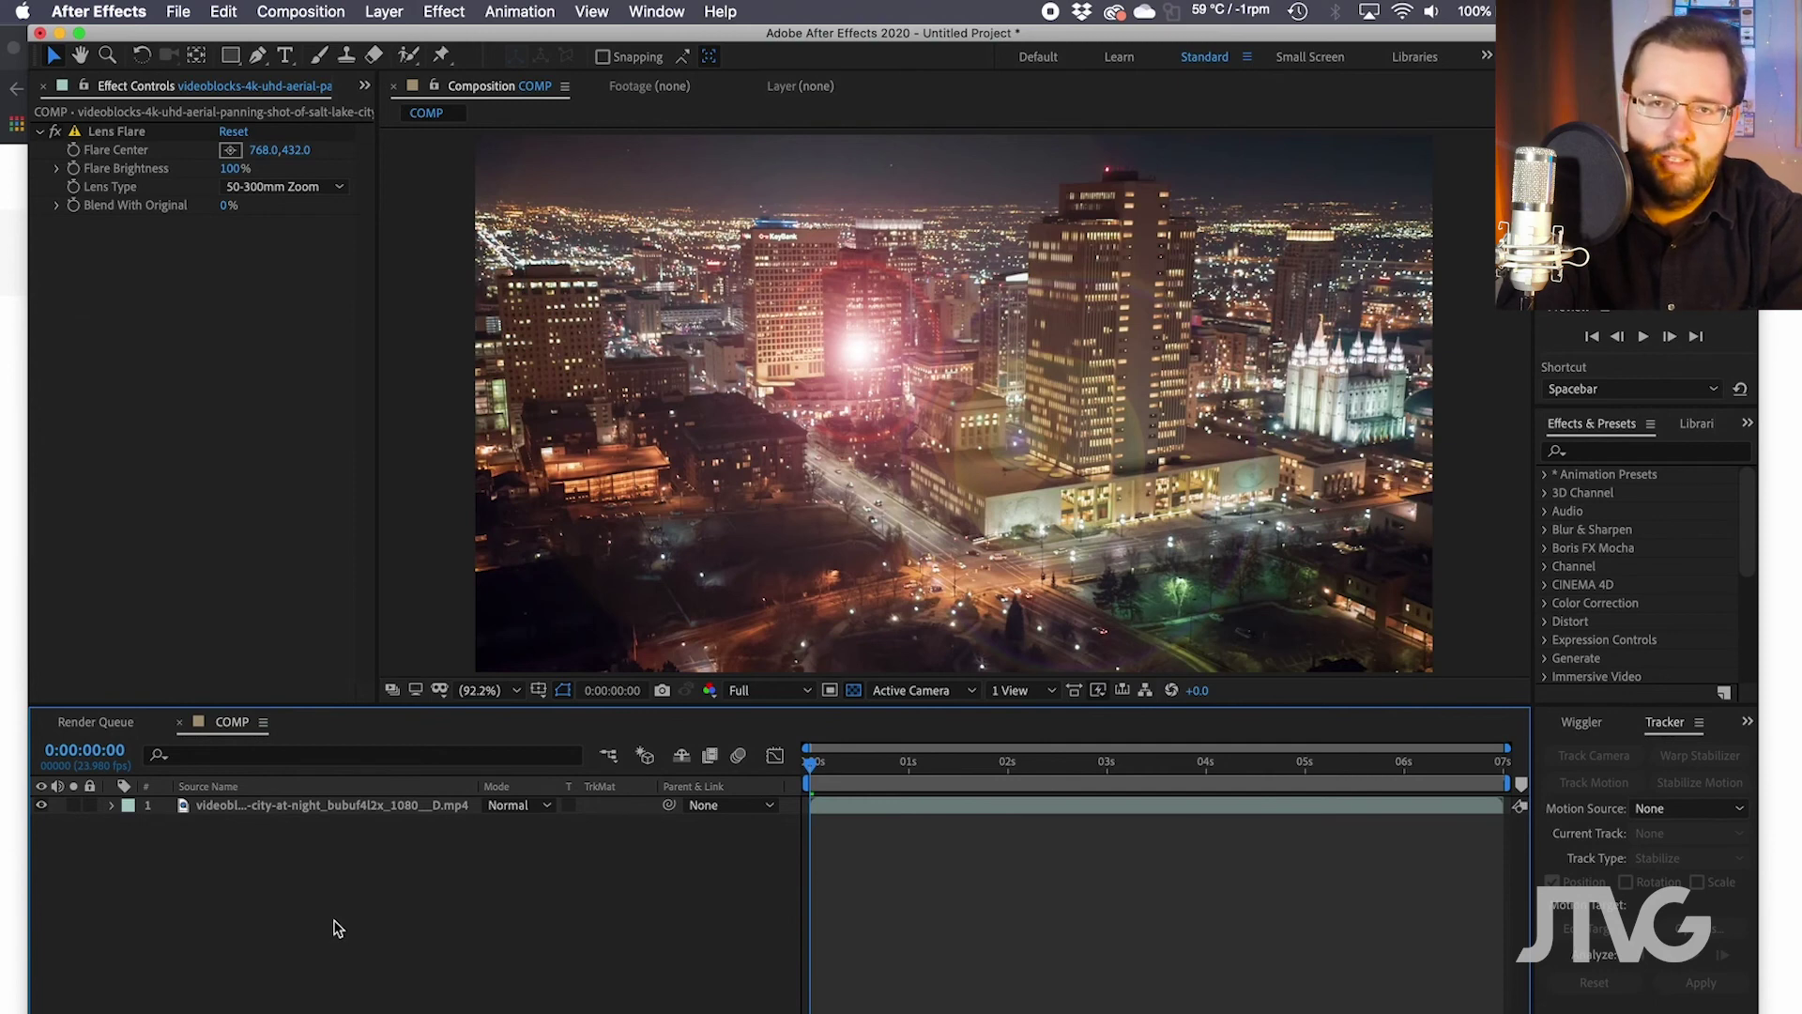
Select the flared city night clip layer in the timeline.
click(315, 811)
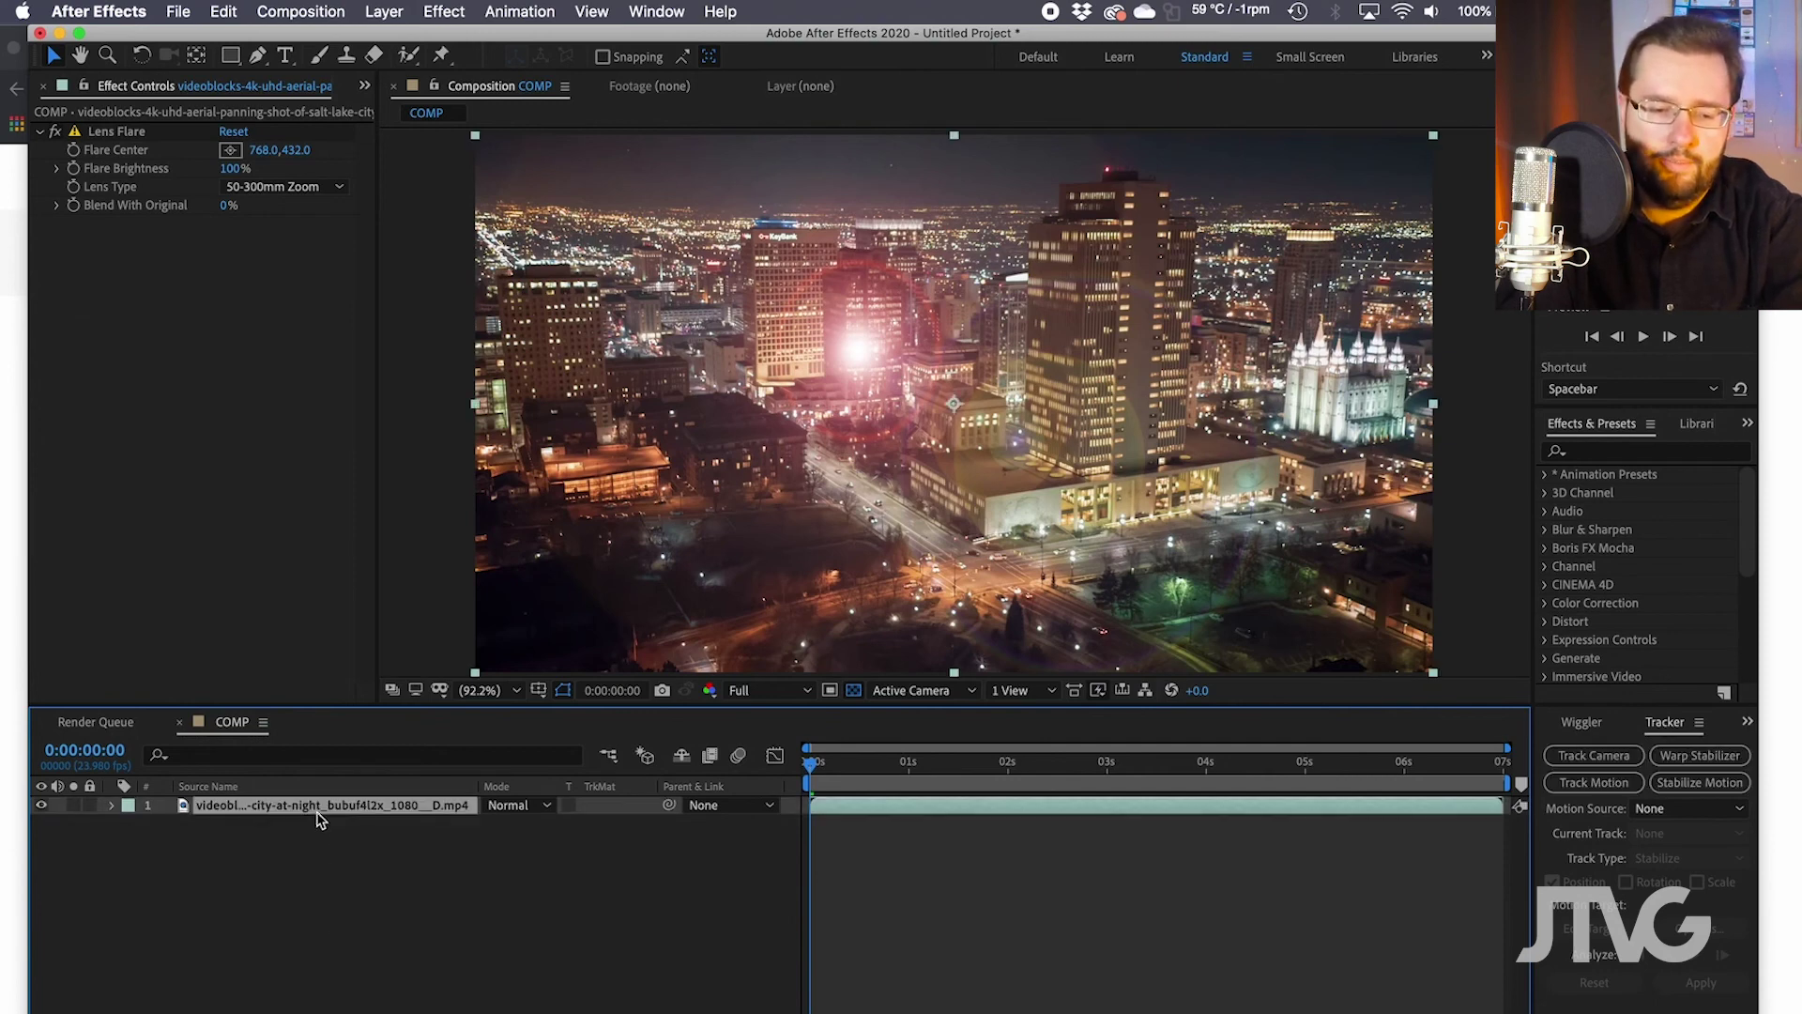